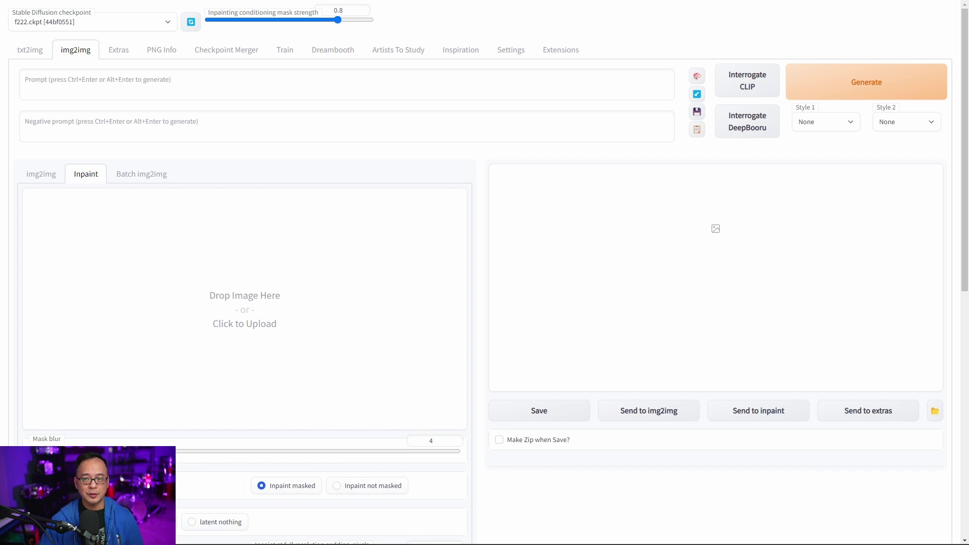
Load the red-hat portrait into Inpaint and paste a negative prompt against deformities (ugly, mutated hands, extra limbs).
drag(801, 202, 216, 313)
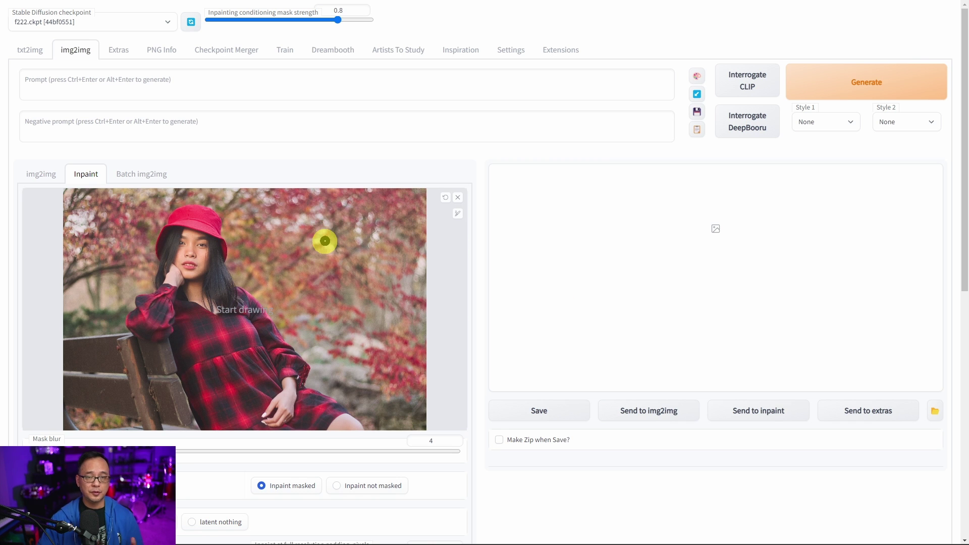
click(114, 132)
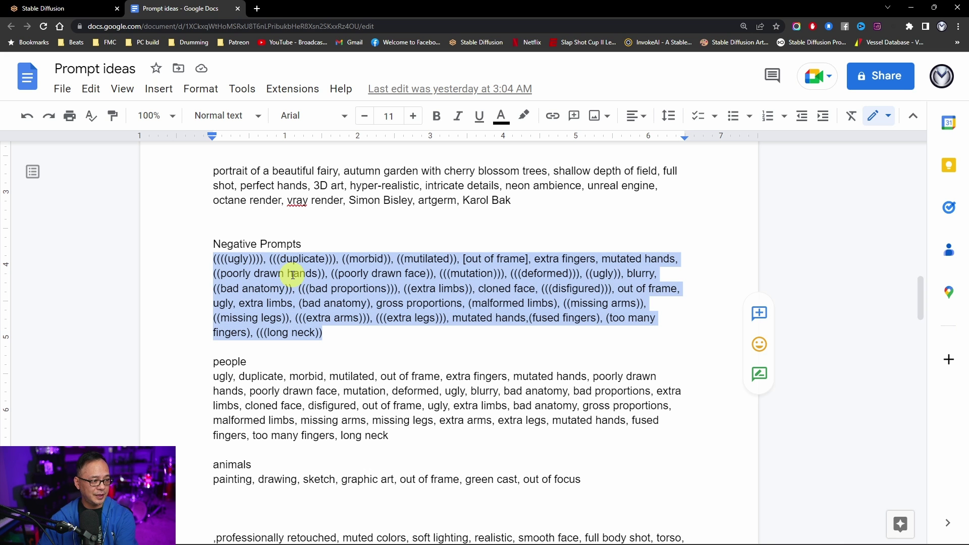
click(75, 8)
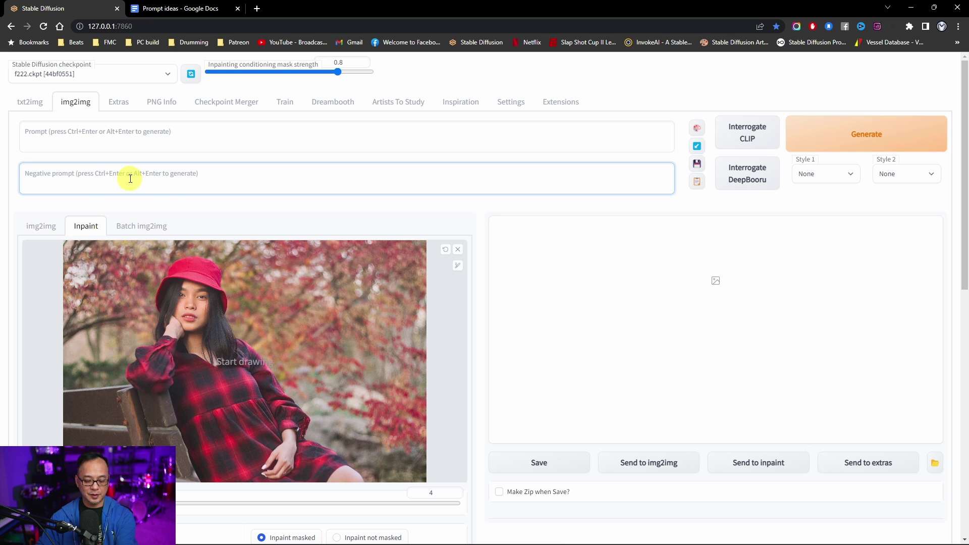
text(((((ugly)))), (((duplicate))), ((morbid)), ((mutilated)), [out of frame], extra fingers, mutated hands, ((poorly drawn hands)), ((poorly drawn face)), (((mutation))), (((deformed))), ((ugly)), blurry, ((bad anatomy)), (((bad proportions))), ((extra limbs)), cloned face, (((disfigured))), out of frame, ugly, extra limbs, (bad anatomy), gross proportions, (malformed limbs), ((missing arms)), ((missing legs)), (((extra arms))), (((extra legs))), mutated hands,(fused fingers), (too many fingers), (((long neck))))
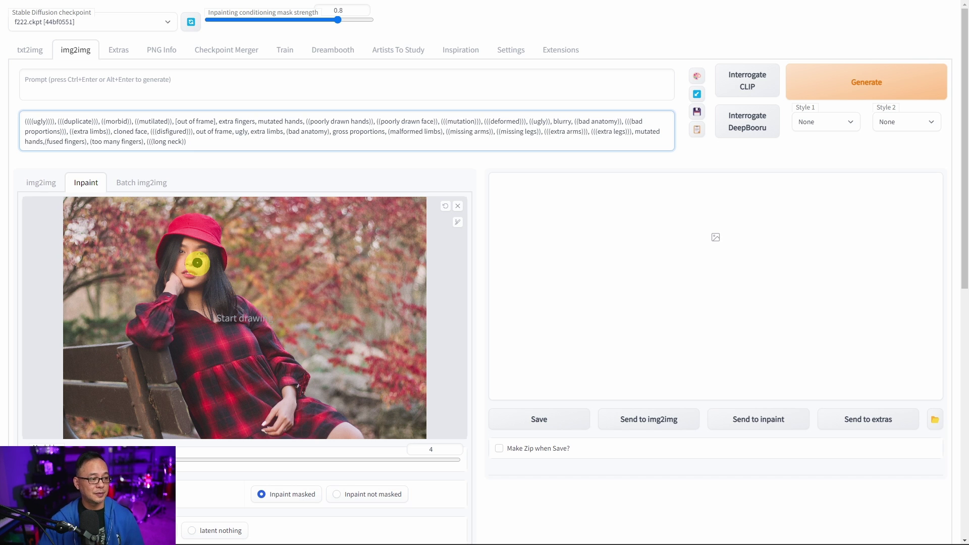
Enter 'a garden with cherry blossom trees, photorealistic, cinematic, diffused lighting' as the main prompt.
click(114, 81)
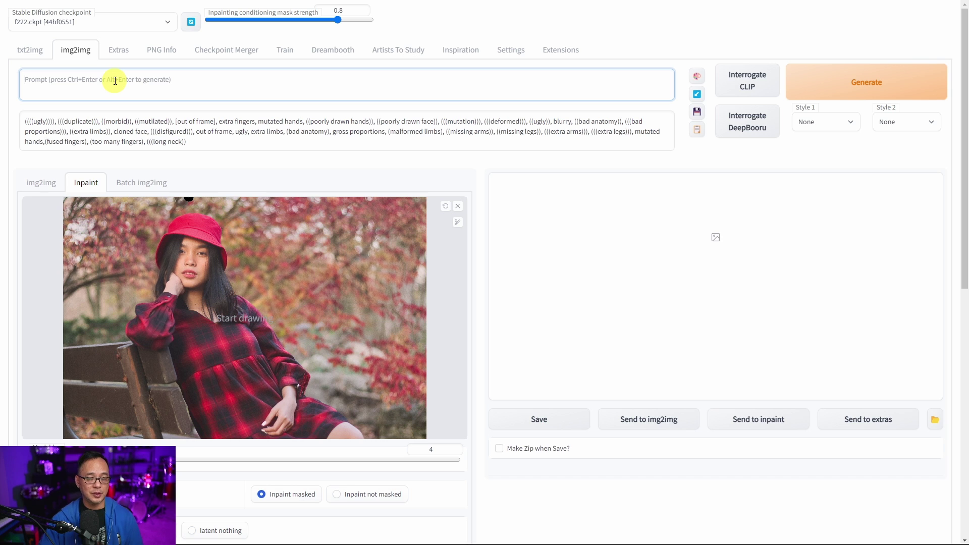
key(ctrl+v)
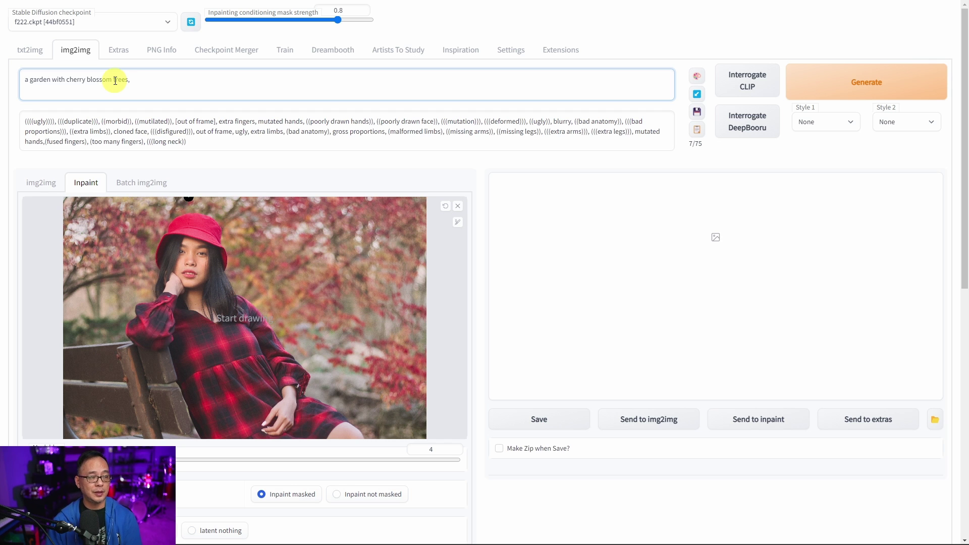
key(ctrl+v)
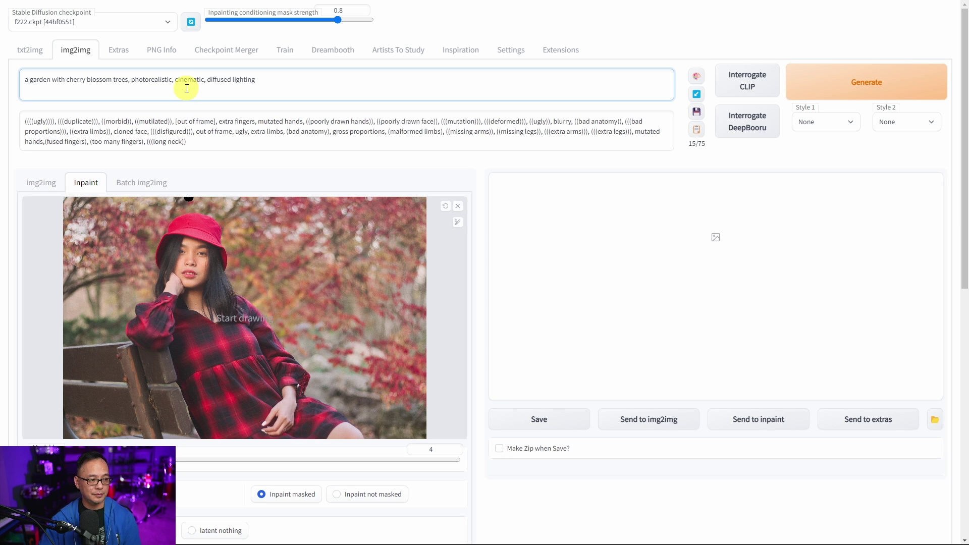
Paint the inpaint mask over the woman's hat, head and hair, the bench and her hand.
click(205, 305)
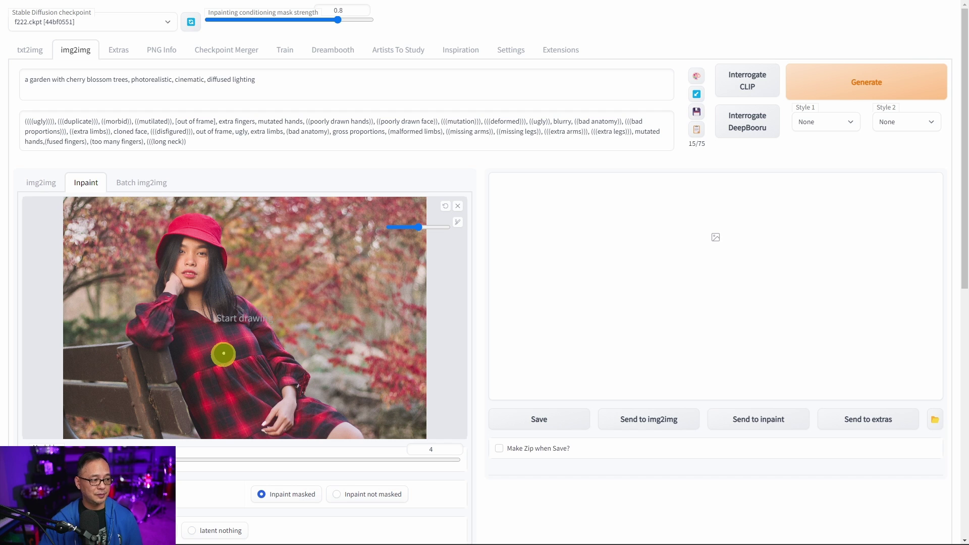
mouse_move(170, 303)
mouse_down()
mouse_move(169, 249)
mouse_move(181, 226)
mouse_move(205, 227)
mouse_move(212, 238)
mouse_move(208, 284)
mouse_move(195, 234)
mouse_move(201, 272)
mouse_move(193, 245)
mouse_move(180, 295)
mouse_move(164, 259)
mouse_move(180, 224)
mouse_move(202, 222)
mouse_move(168, 416)
mouse_move(98, 392)
mouse_move(138, 384)
mouse_move(111, 382)
mouse_move(108, 371)
mouse_move(61, 382)
mouse_move(108, 396)
mouse_move(139, 428)
mouse_move(72, 431)
mouse_move(65, 417)
mouse_move(156, 428)
mouse_up()
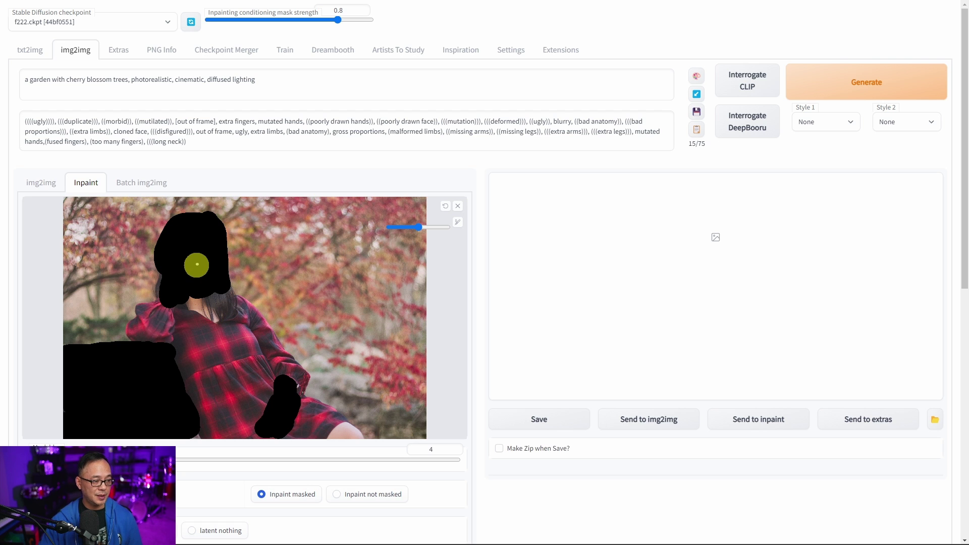
Set mask blur to 20, inpaint not masked, and inpaint at full resolution.
scroll(199, 273, down, 8)
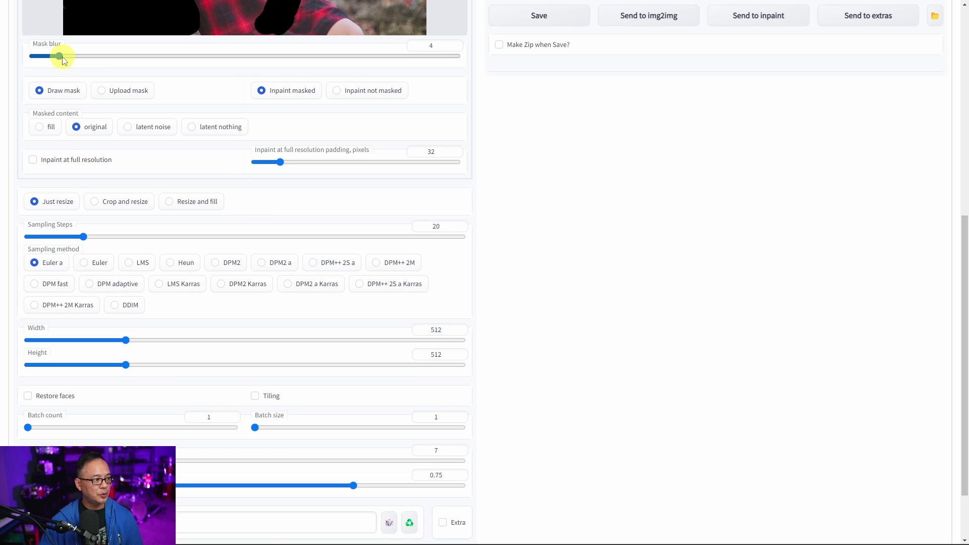
drag(60, 56, 156, 57)
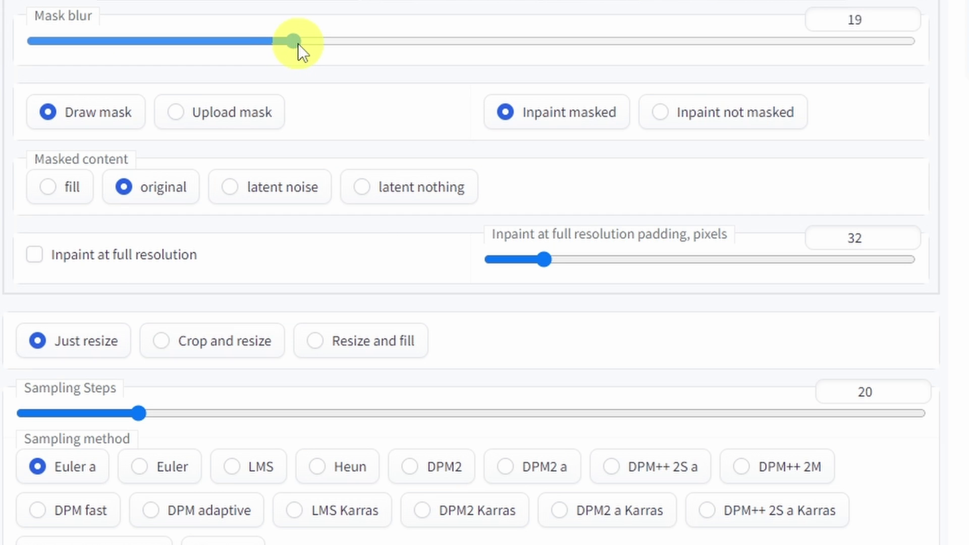
drag(298, 44, 304, 44)
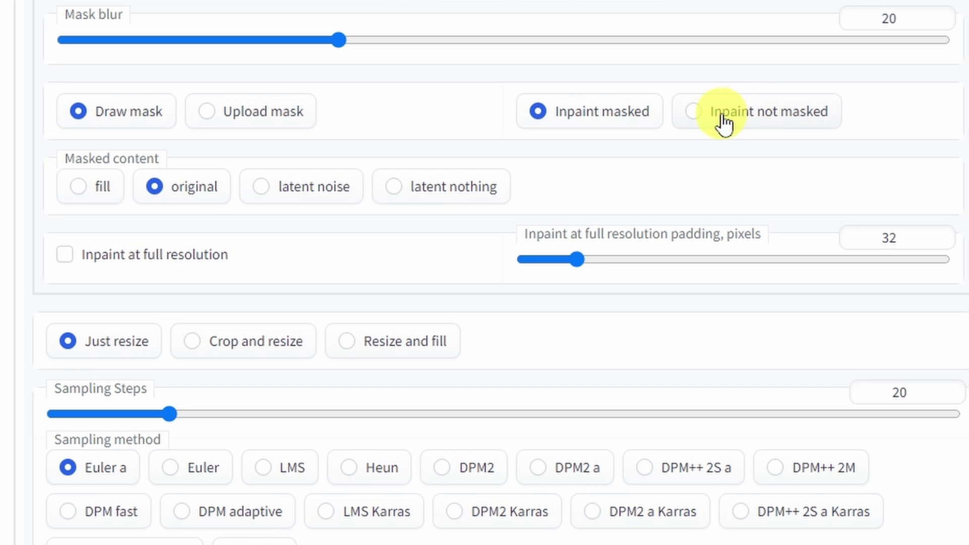
click(725, 119)
scroll(727, 123, up, 10)
scroll(699, 258, up, 3)
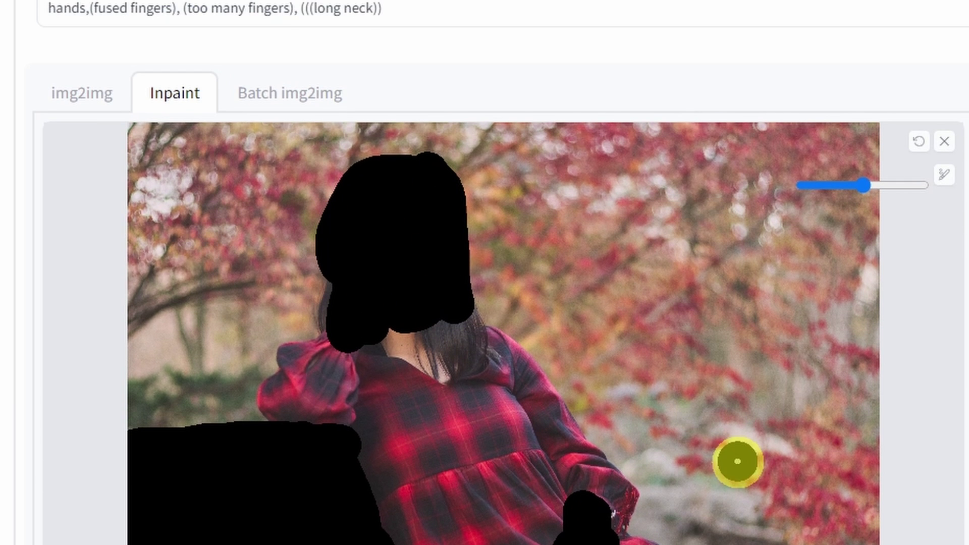
scroll(626, 363, down, 13)
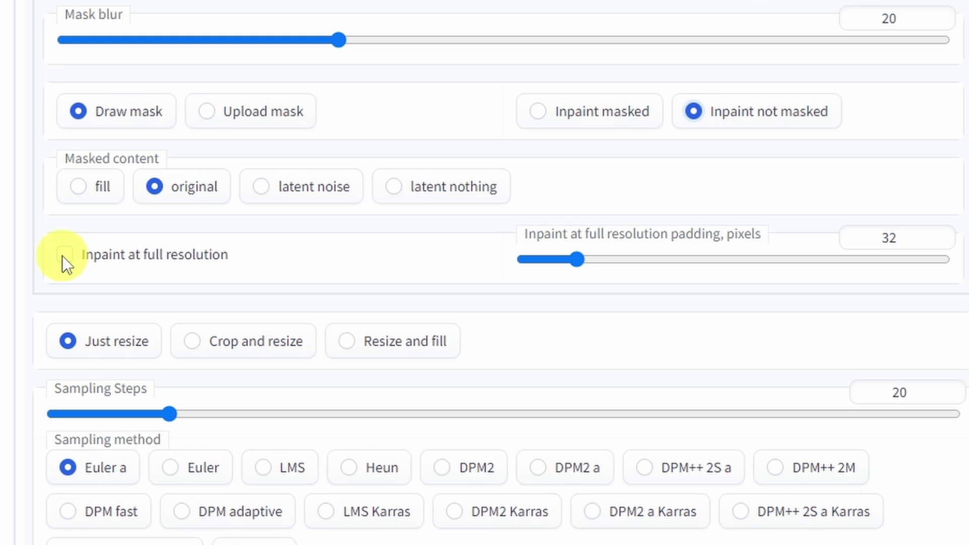
click(62, 255)
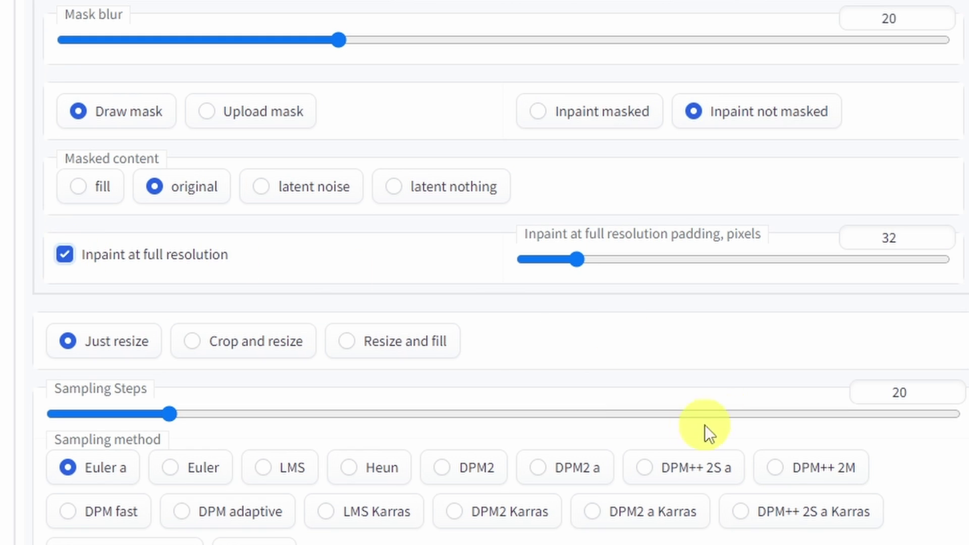
Use 41 sampling steps with the DPM2 Karras sampler at 768×512.
drag(180, 411, 293, 420)
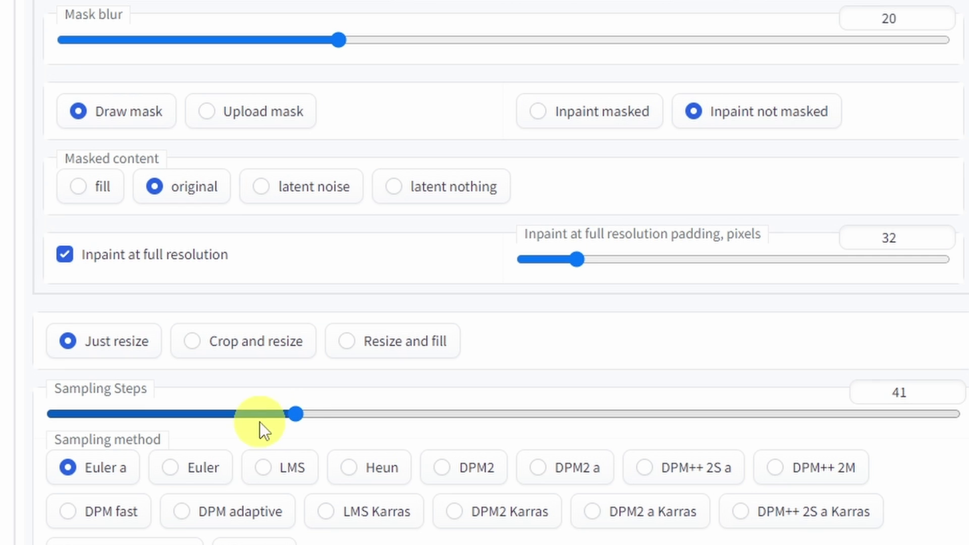
scroll(495, 536, down, 3)
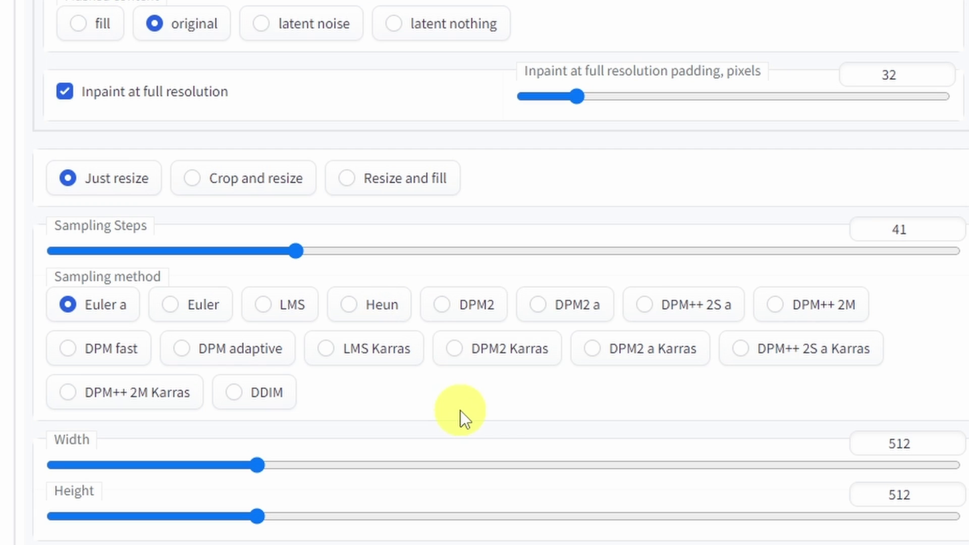
click(517, 354)
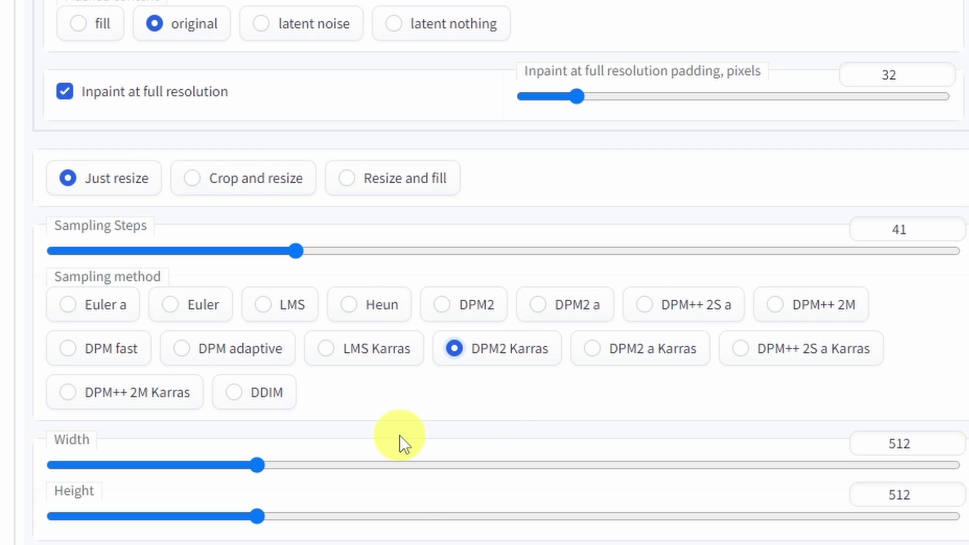
scroll(415, 510, down, 3)
click(259, 369)
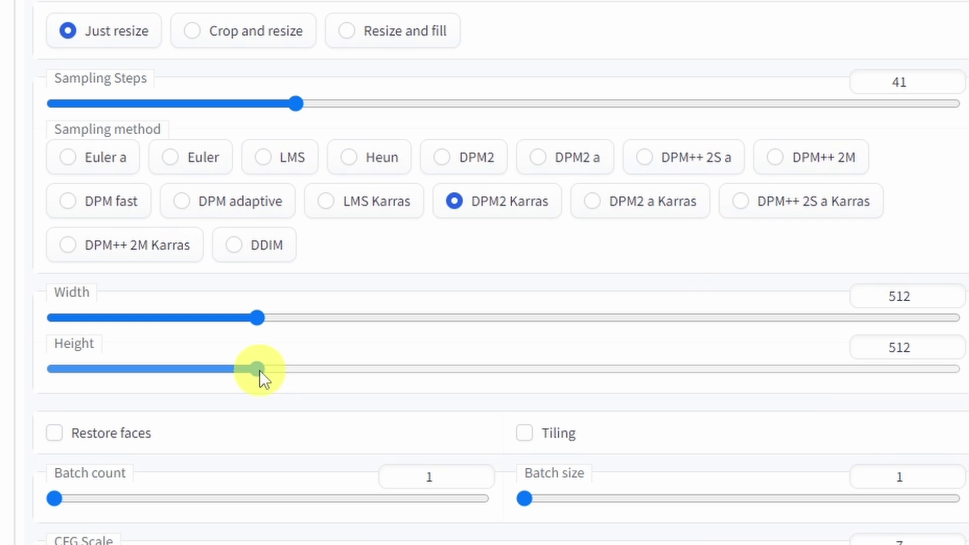
drag(263, 317, 389, 322)
Set batch count 4, CFG scale 8.5 and denoising strength 0.4.
scroll(468, 323, up, 1)
scroll(469, 323, up, 10)
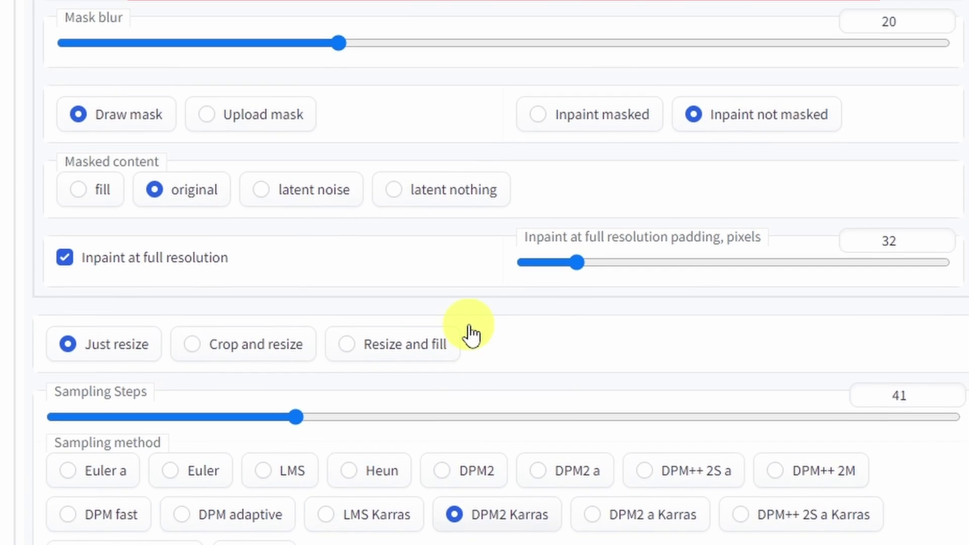
scroll(470, 325, down, 12)
click(475, 368)
click(475, 368)
click(476, 368)
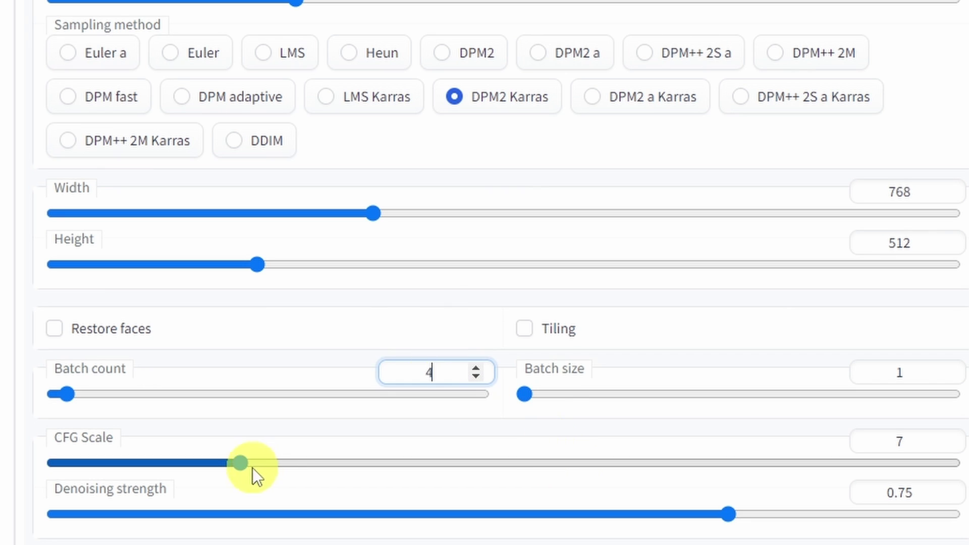
drag(240, 462, 289, 461)
drag(727, 514, 414, 513)
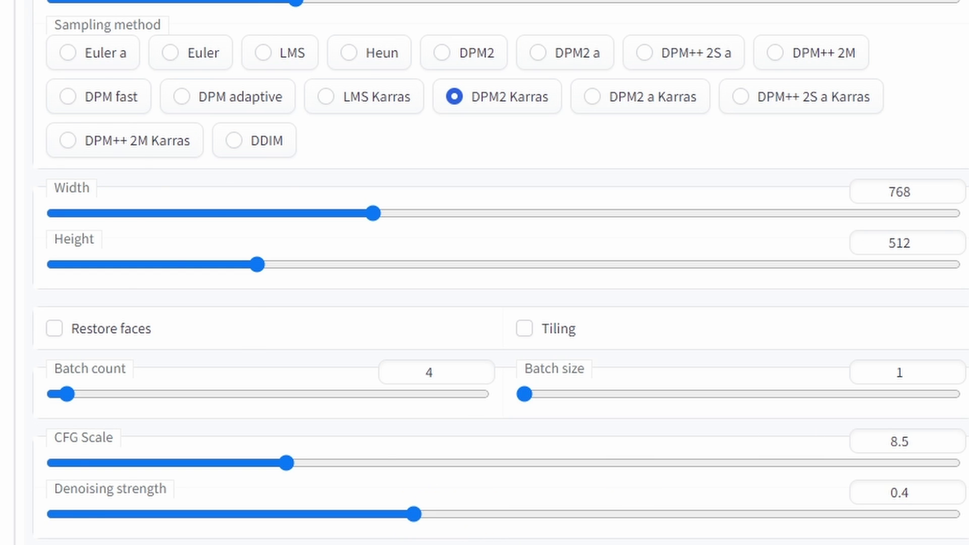
scroll(892, 325, up, 2)
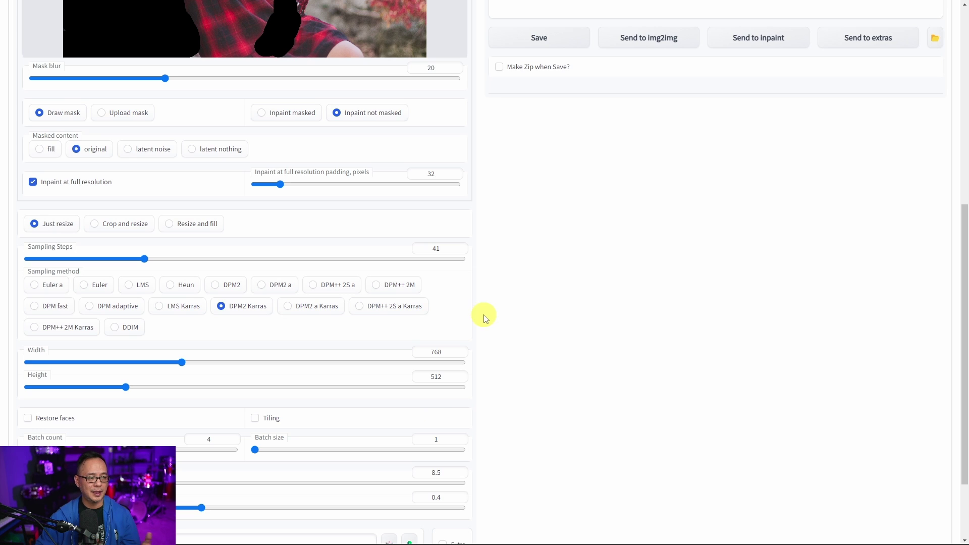
Generate a batch of four cherry blossom garden inpaints of the portrait.
scroll(485, 317, up, 4)
scroll(509, 337, up, 2)
scroll(509, 338, up, 3)
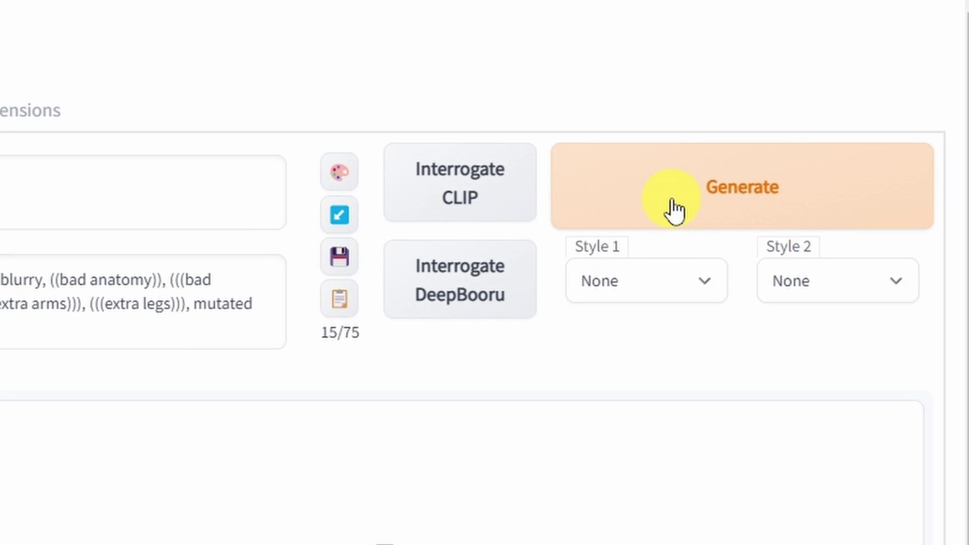
click(672, 204)
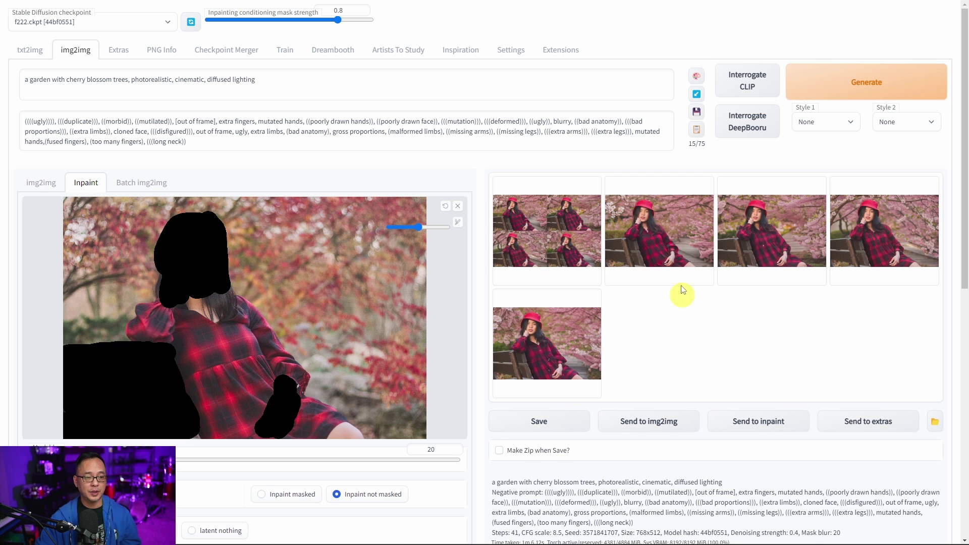
View the second cherry blossom result full-screen, browse the next two, then close the viewer.
click(663, 231)
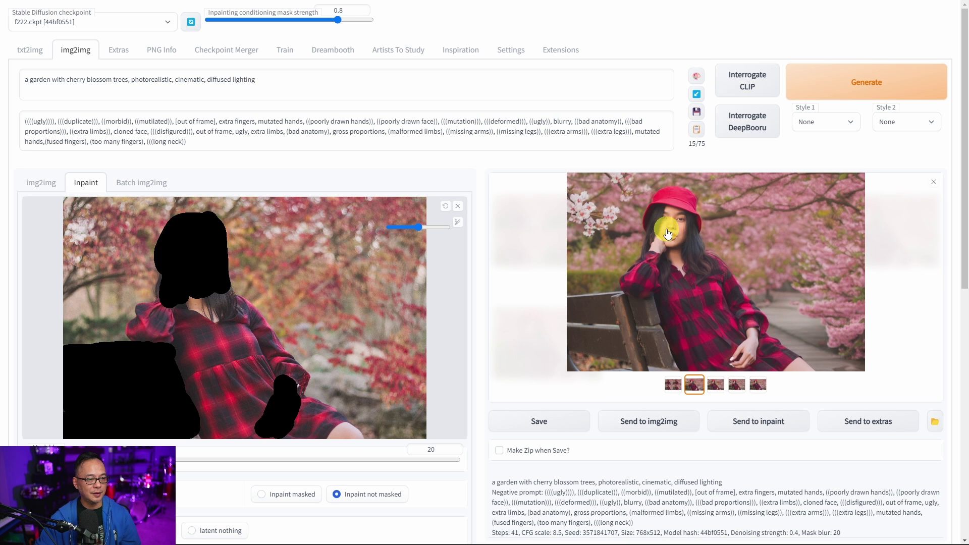
click(700, 232)
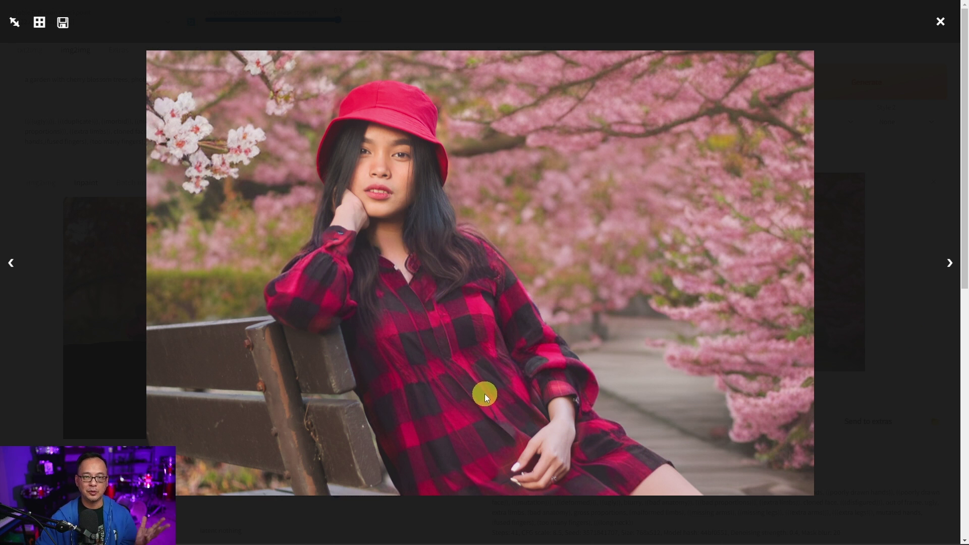
click(949, 264)
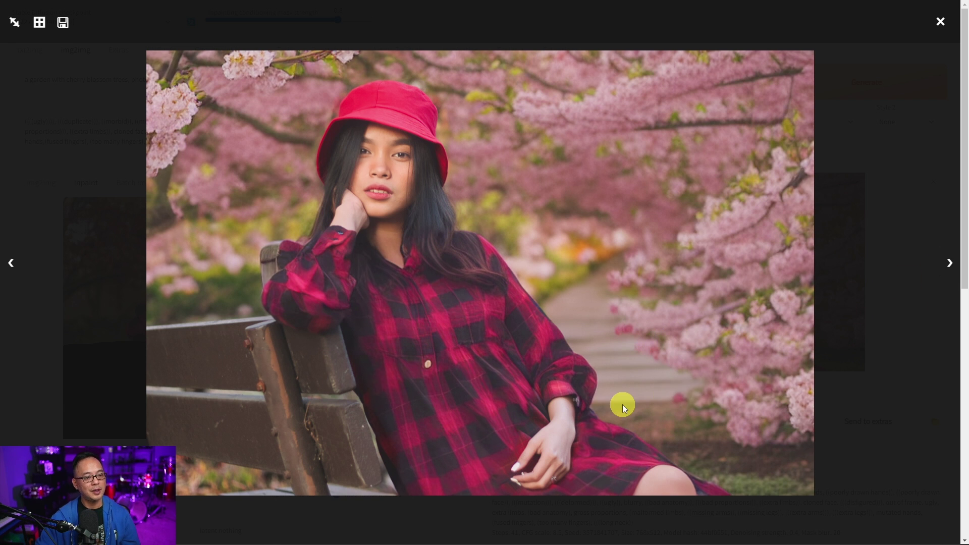
click(924, 264)
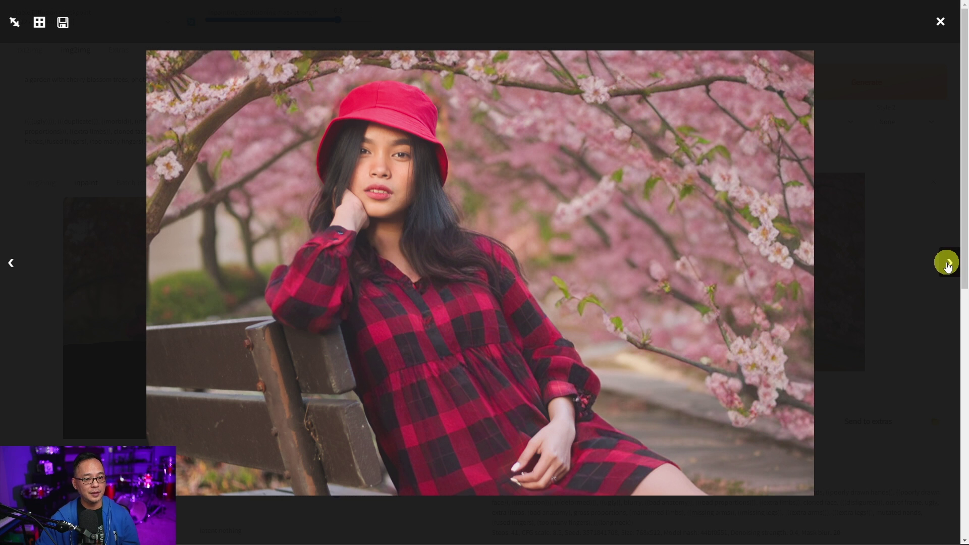
click(570, 263)
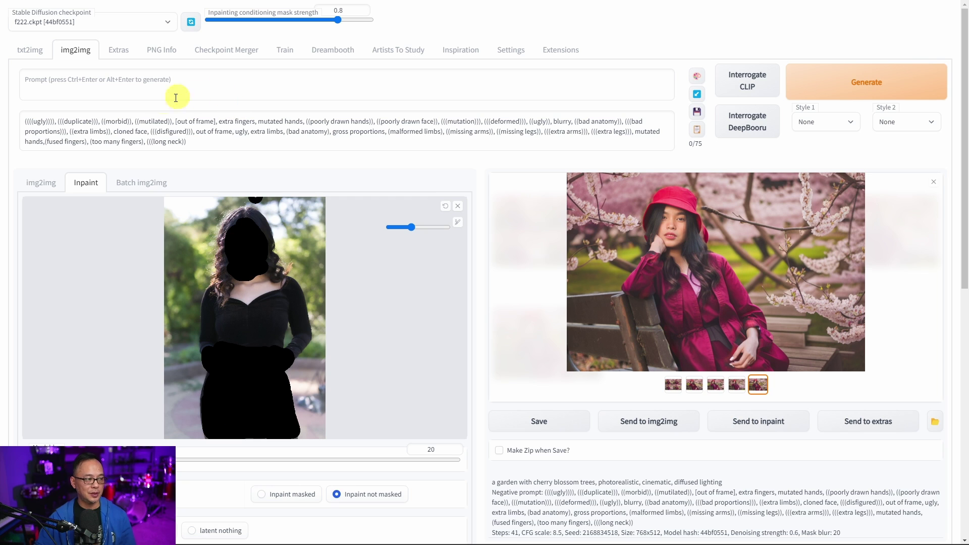
Begin writing a backlit autumn garden prompt for the masked hat-holding woman photo.
click(94, 86)
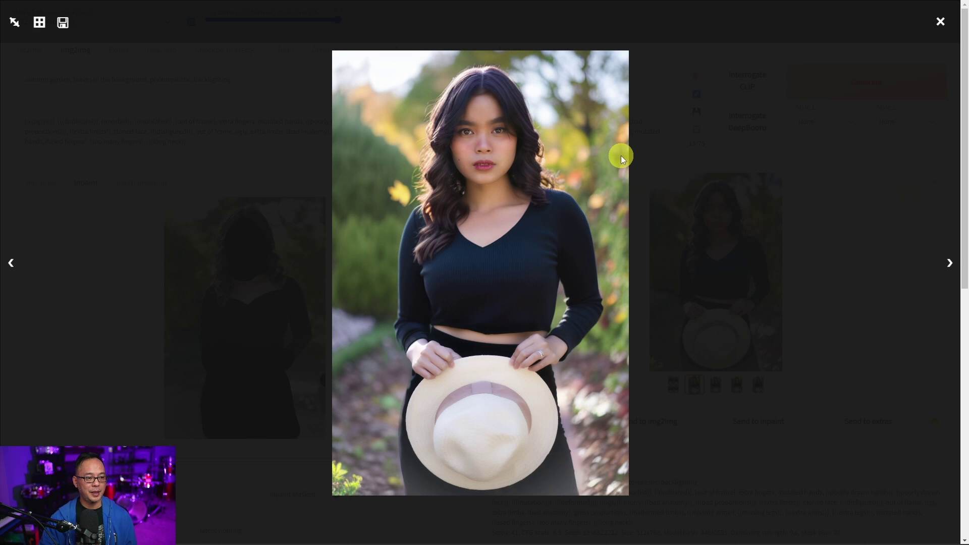
Step through the remaining autumn garden results full-screen, then close the viewer.
key(Right)
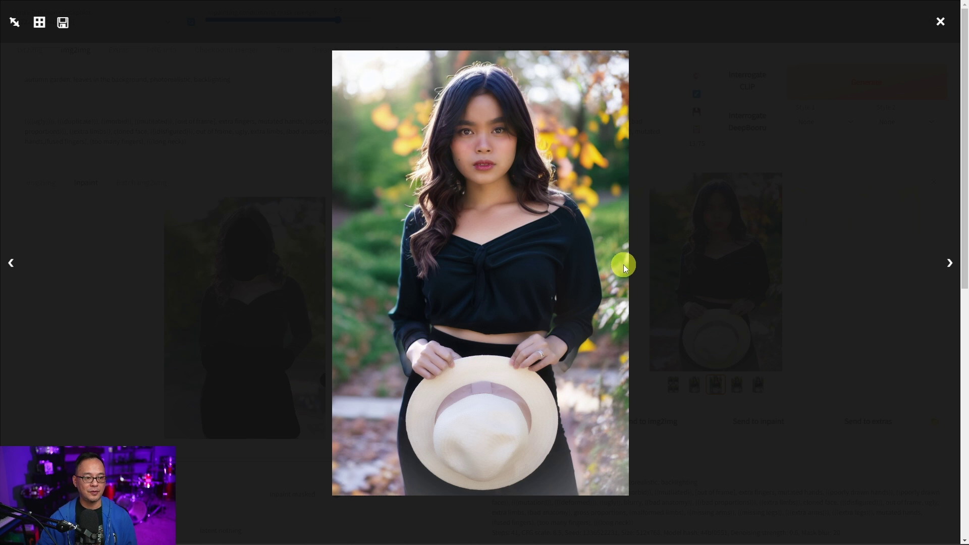
key(Right)
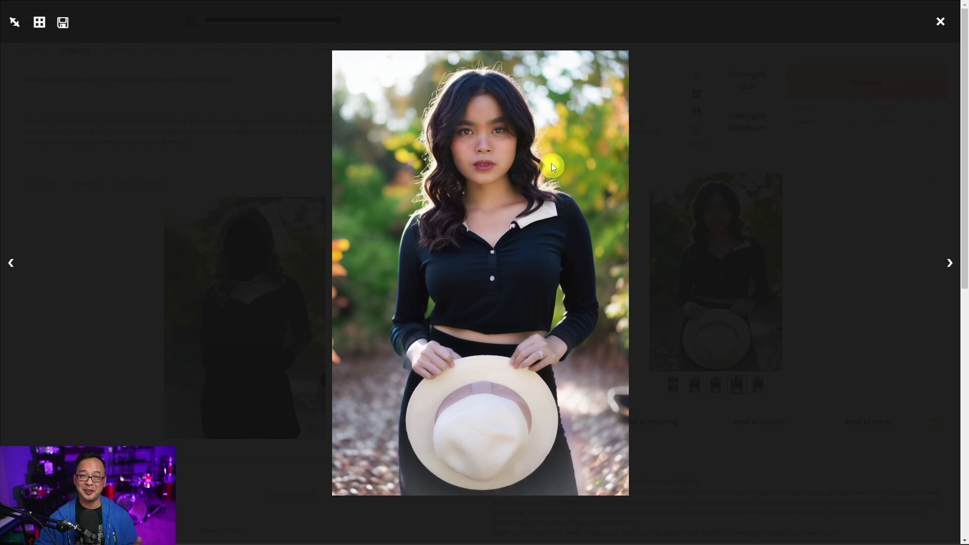
key(Right)
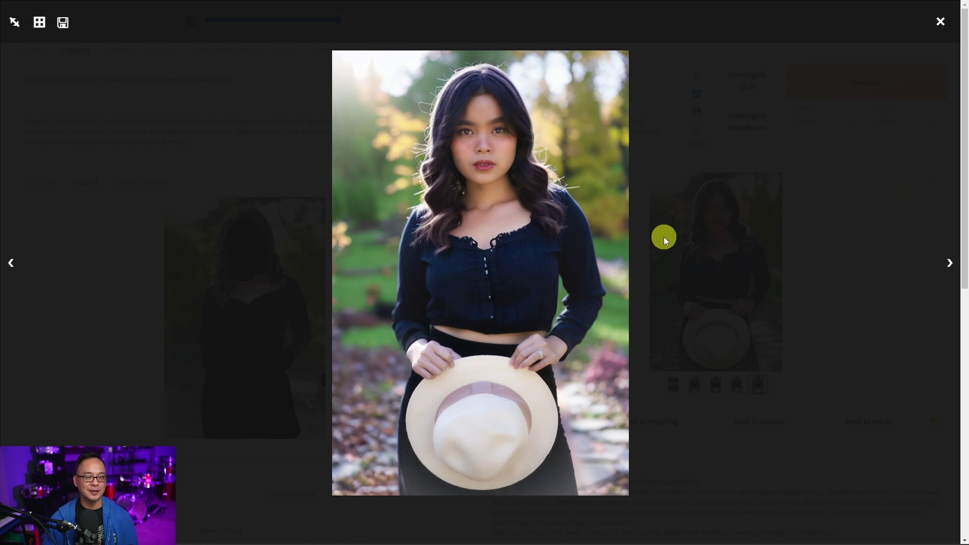
click(793, 272)
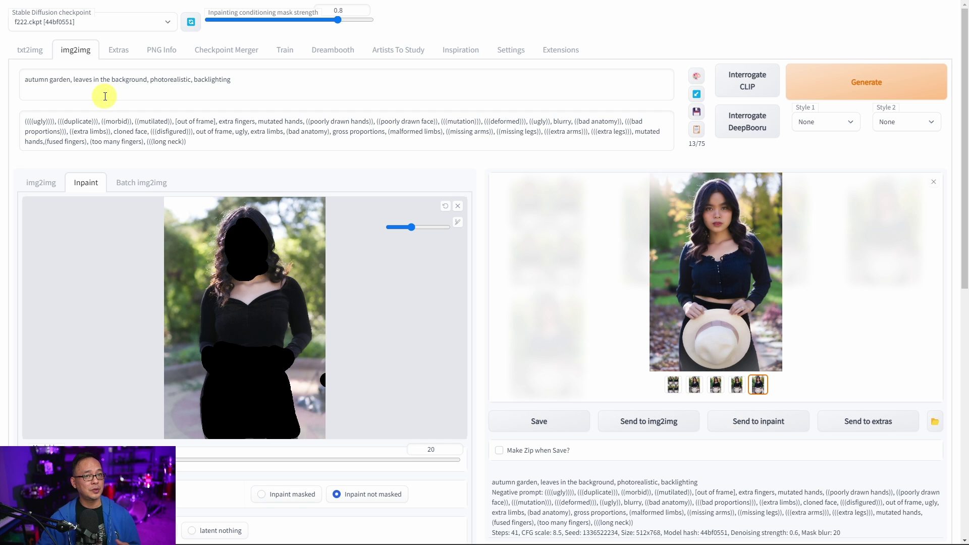
Replace 'autumn garden, leaves i' with 'city' in the prompt and generate.
drag(26, 83, 96, 86)
text(city)
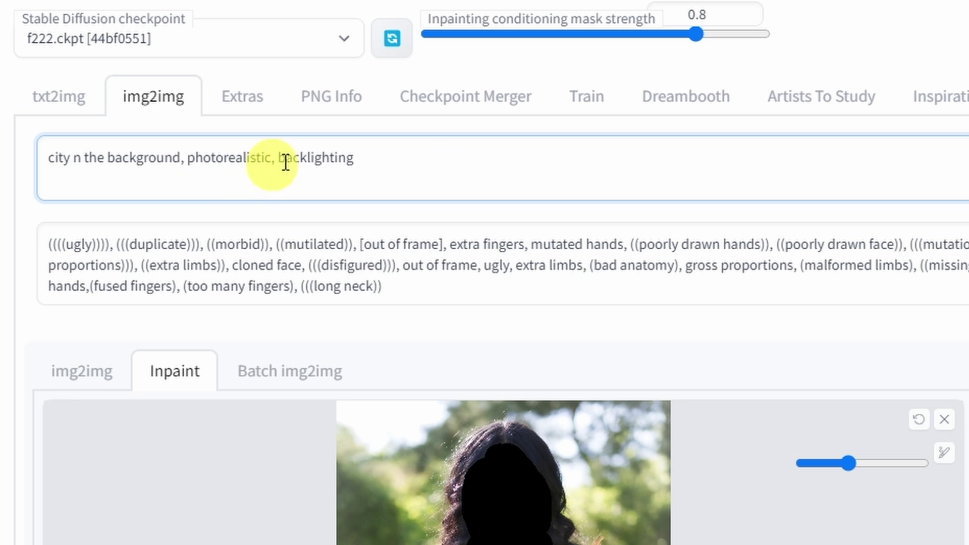
click(869, 84)
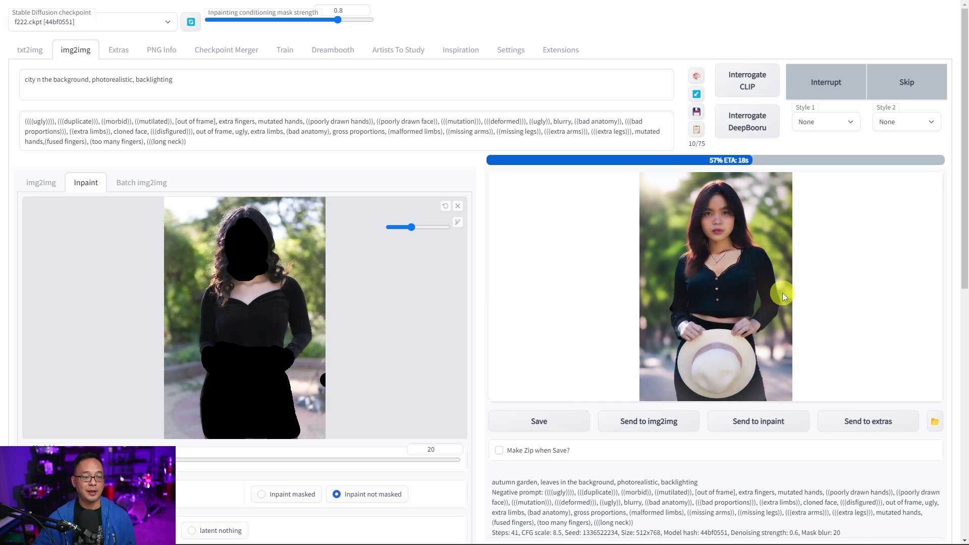
Open the finished city result full-screen, browse the next two images, then close it.
click(732, 279)
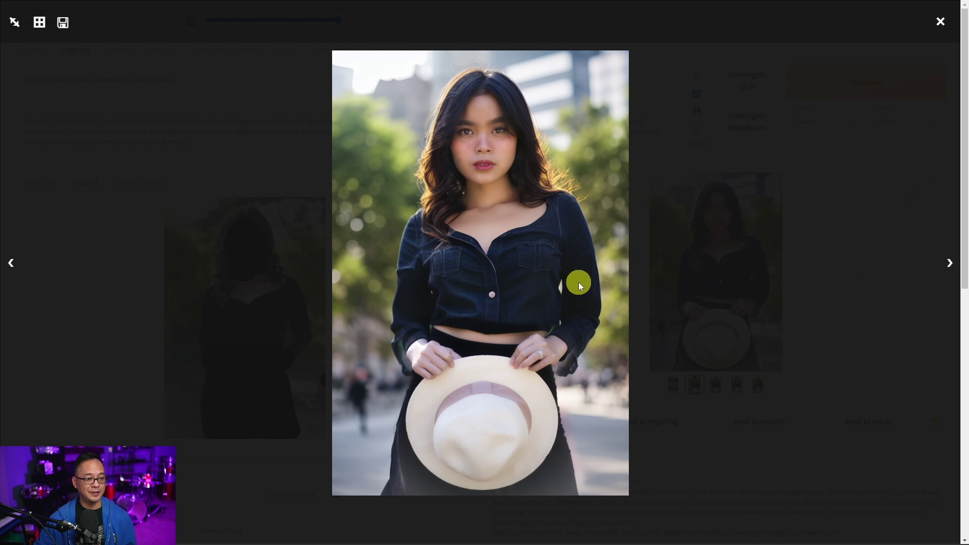
key(Right)
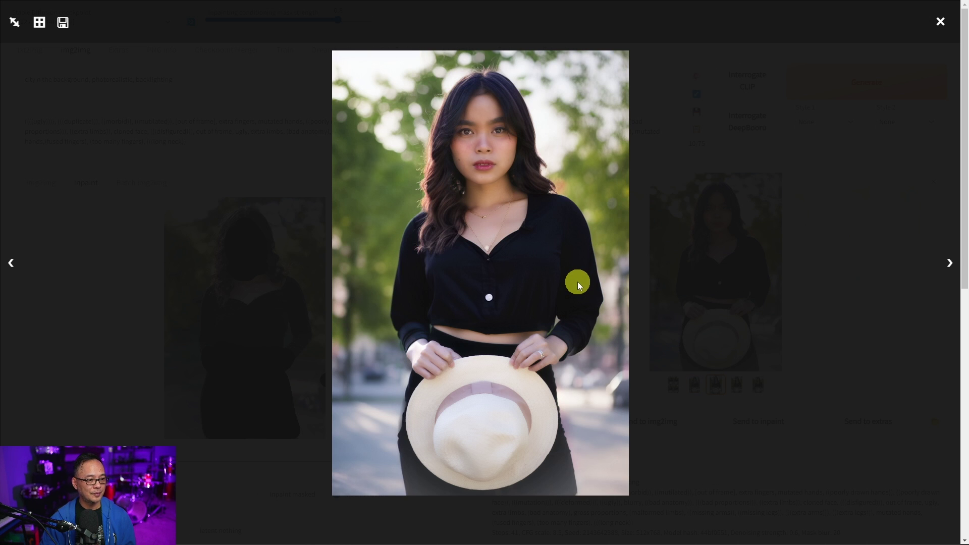
key(Right)
key(Right)
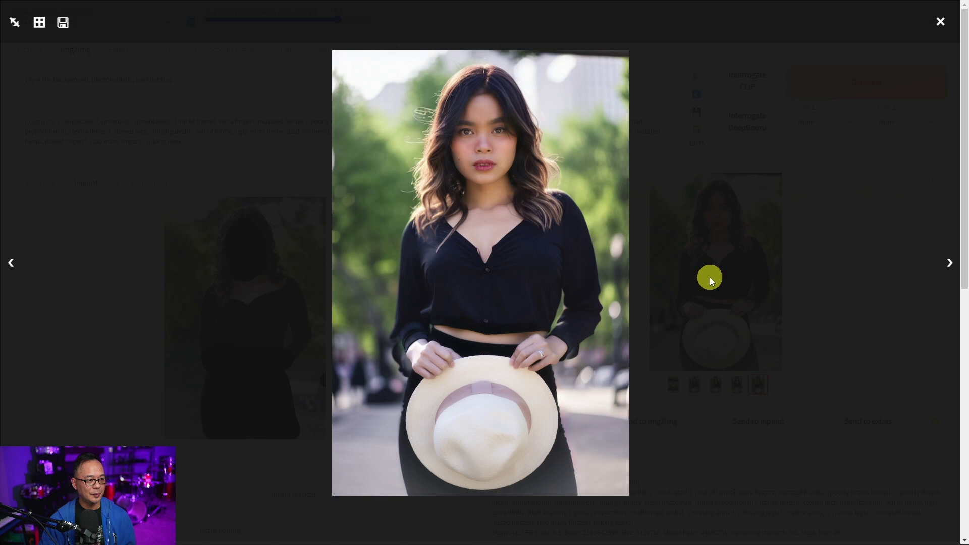
click(758, 230)
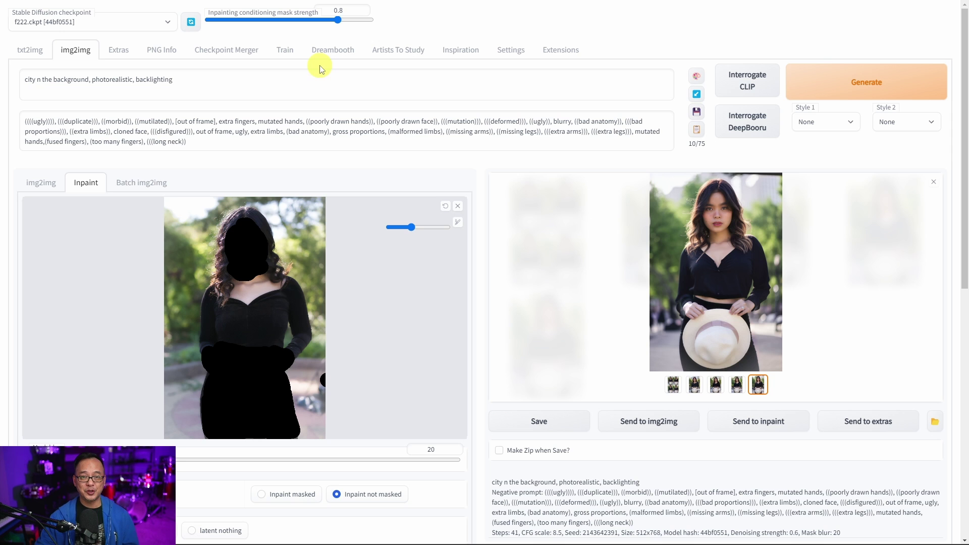
Replace the prompt with 'woman wearing (((daedric armor))), snowy landscape, photorealistic, cinematic' and generate.
click(192, 81)
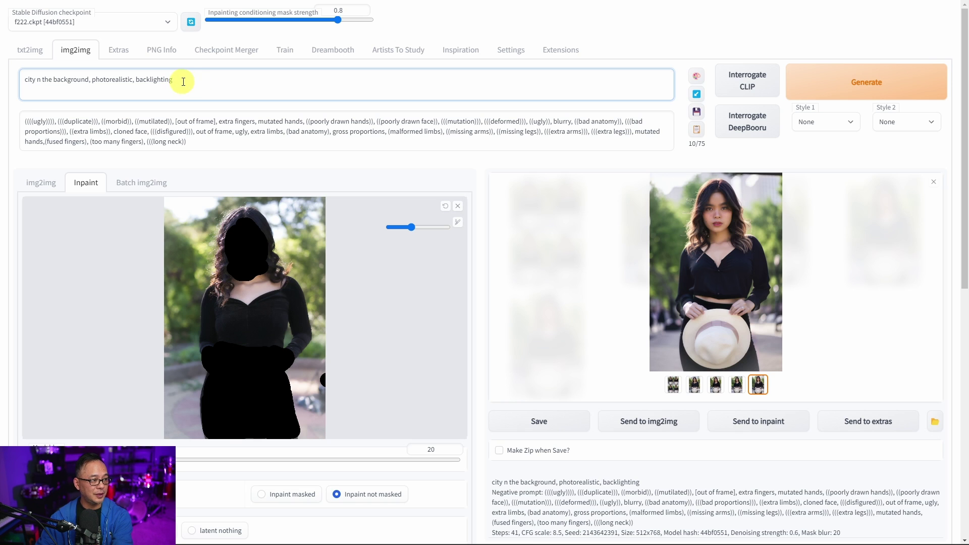
drag(182, 82, 23, 79)
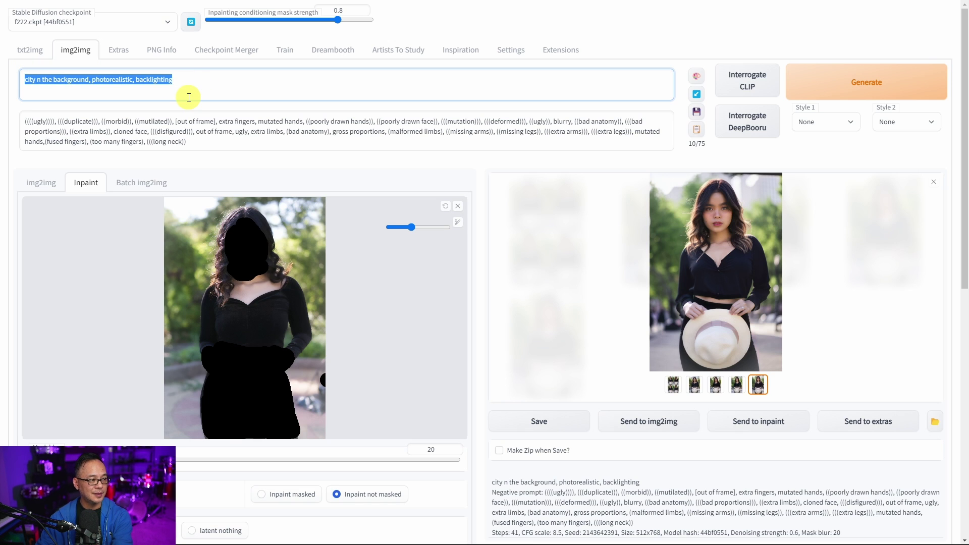
text(snowy landscape)
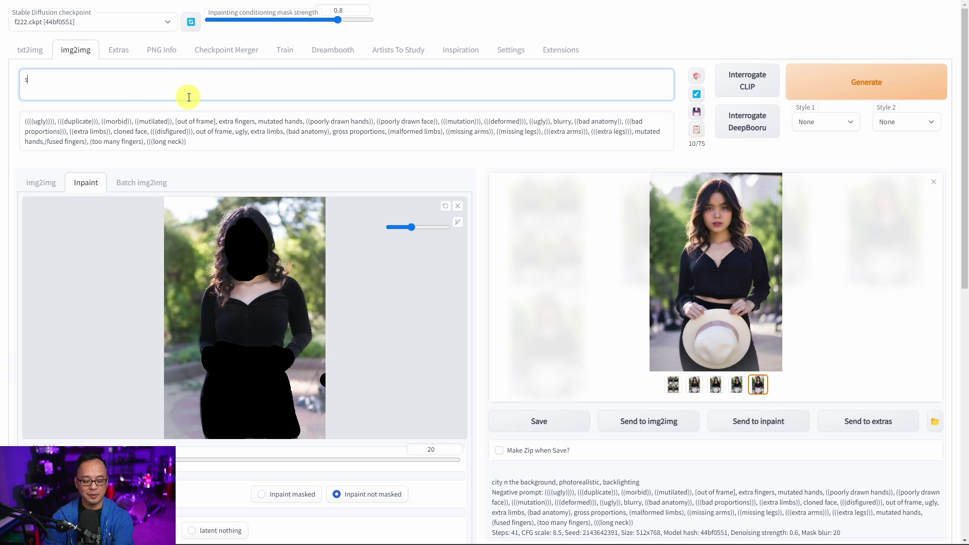
key(Home)
text(woman wearing daedric armor,)
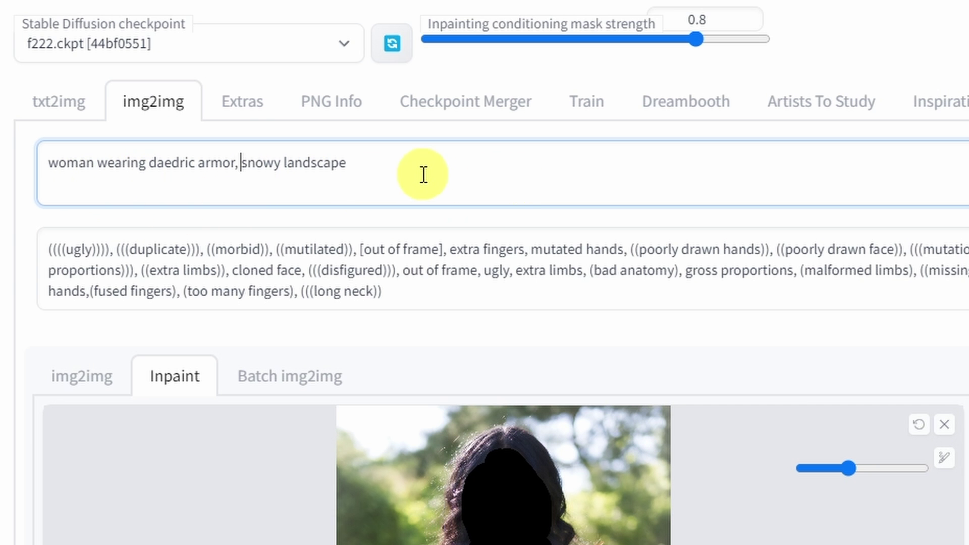
click(411, 162)
text(, photorealistic, cinematic)
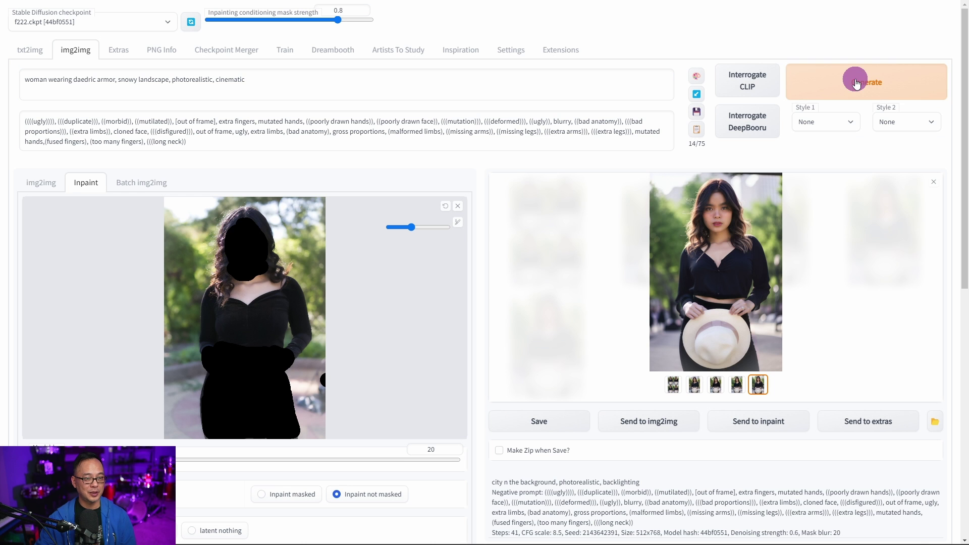
click(858, 76)
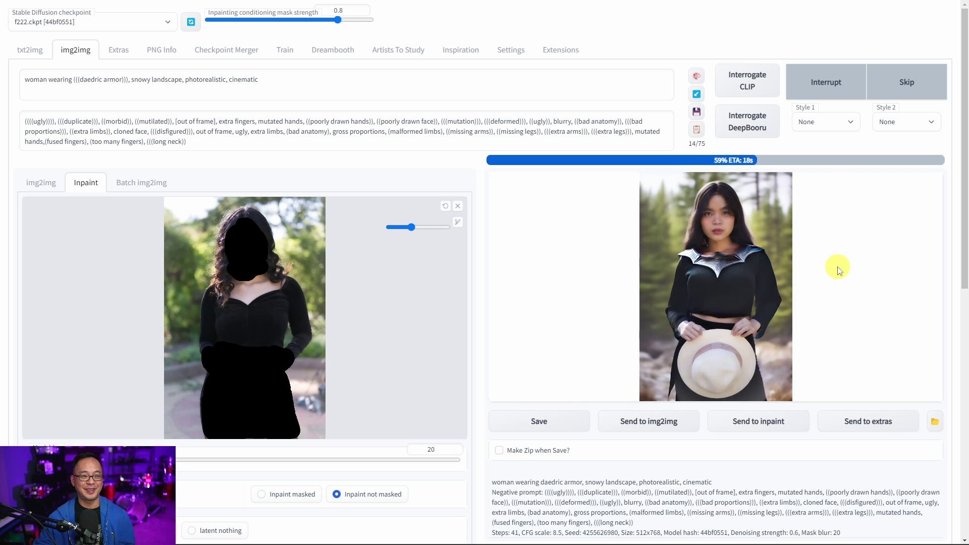
Step through the finished snowy-landscape Daedric armor inpaints in the full-size viewer.
click(664, 260)
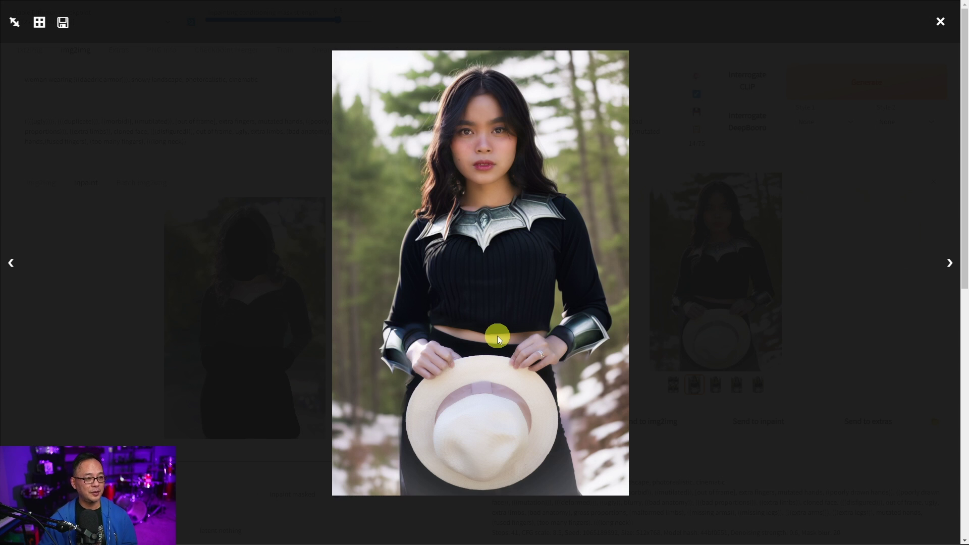
key(Right)
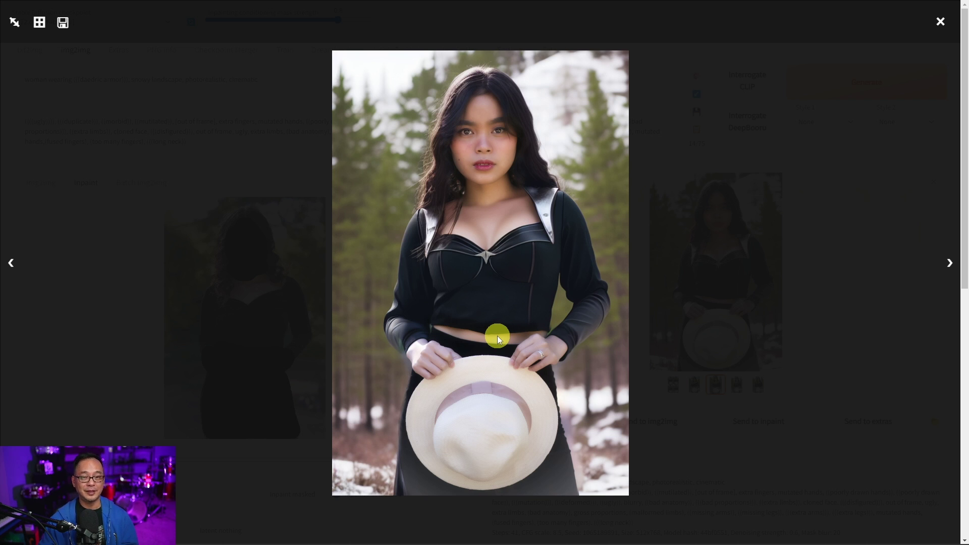
key(Right)
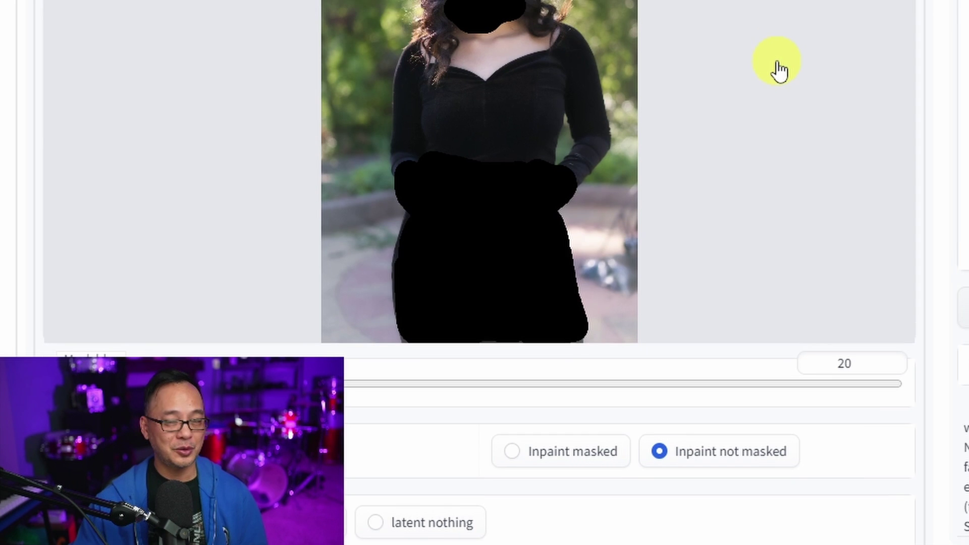
scroll(779, 71, down, 10)
Set denoising strength to 0.69 and generate another Daedric armor inpaint batch.
scroll(733, 93, down, 3)
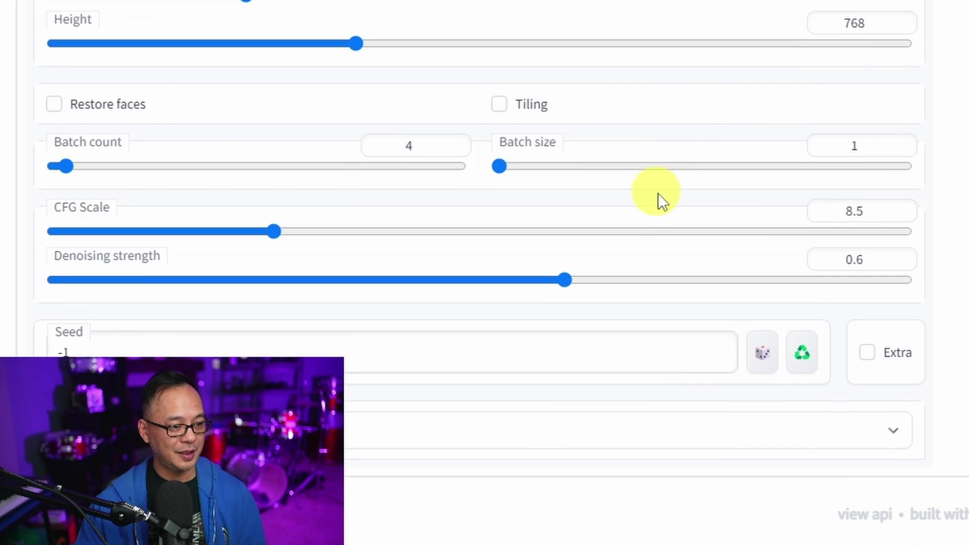
click(566, 280)
drag(565, 279, 638, 285)
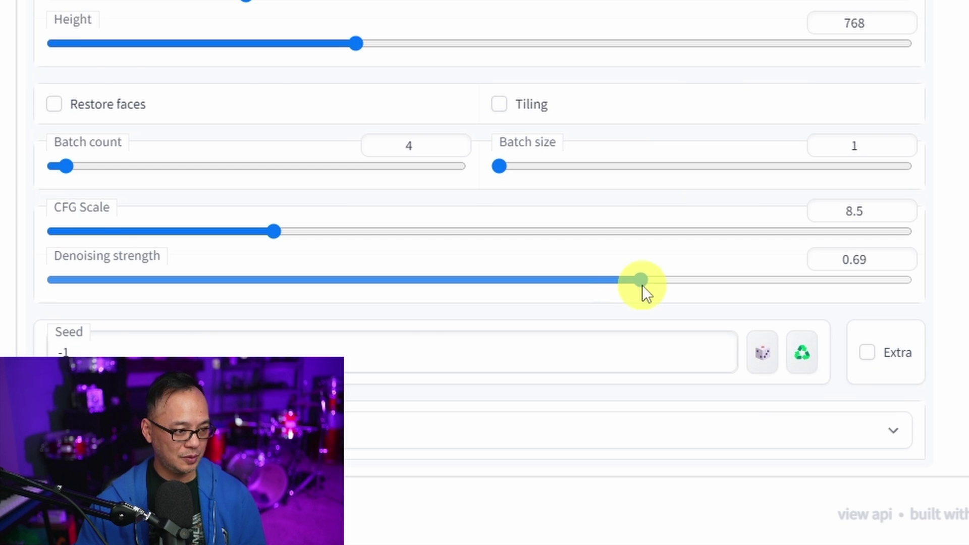
scroll(639, 285, up, 5)
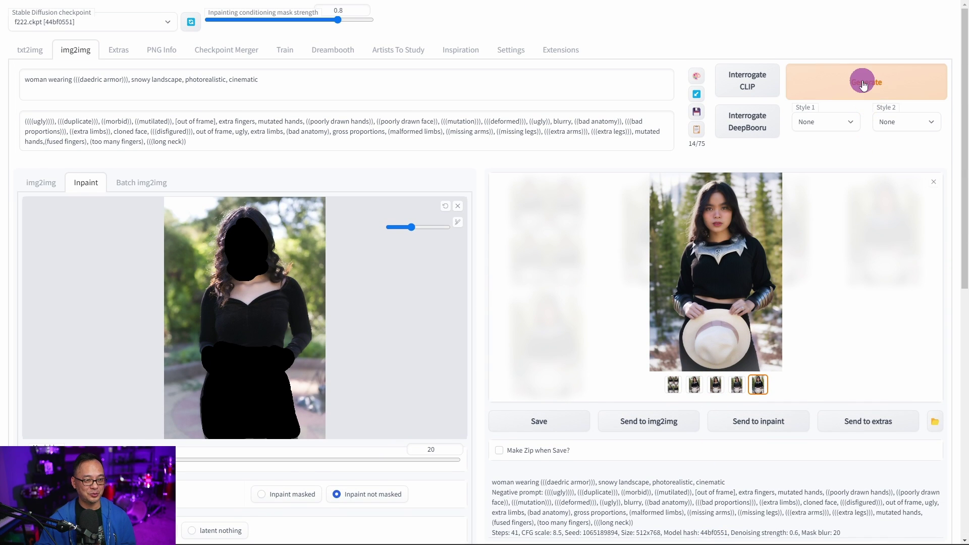
click(862, 79)
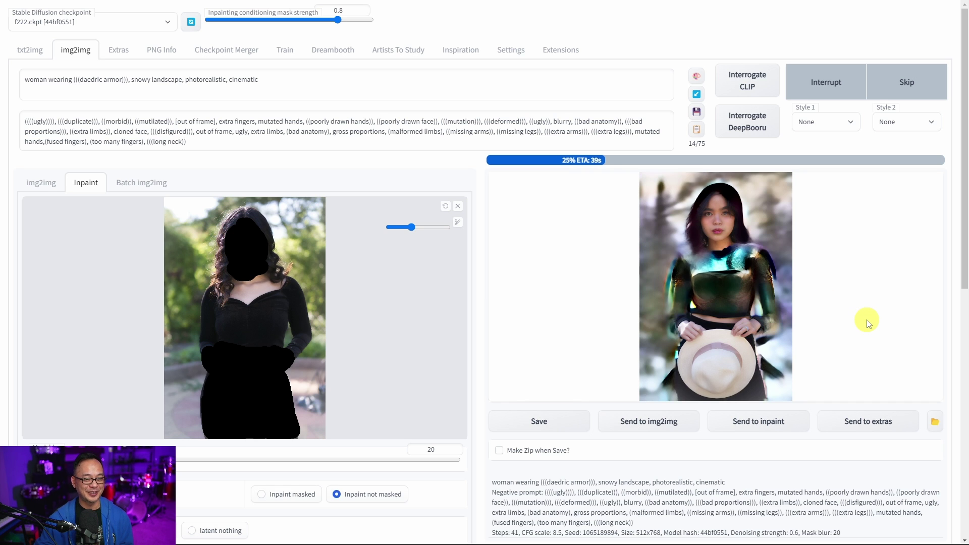
Browse the full-armor snowy-forest results at full size, then close the viewer.
click(738, 246)
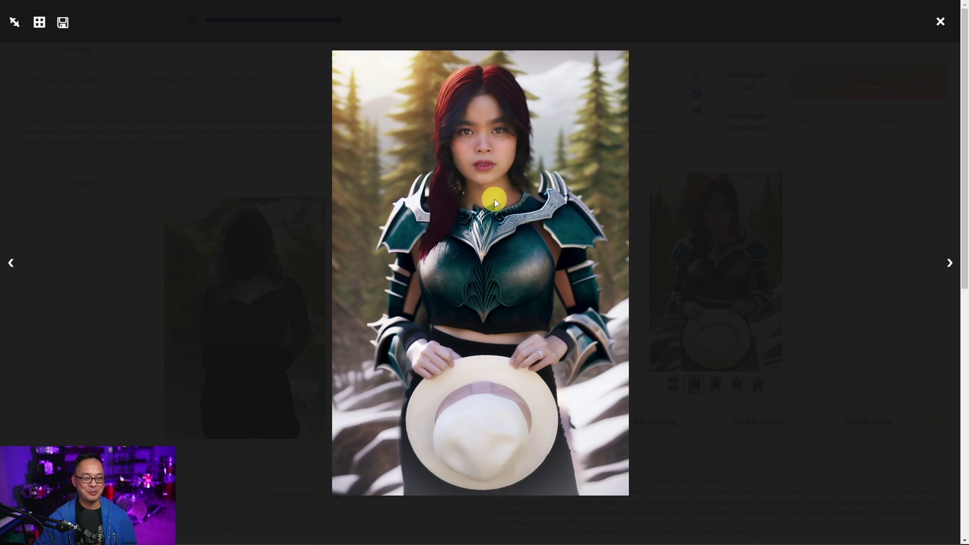
key(Right)
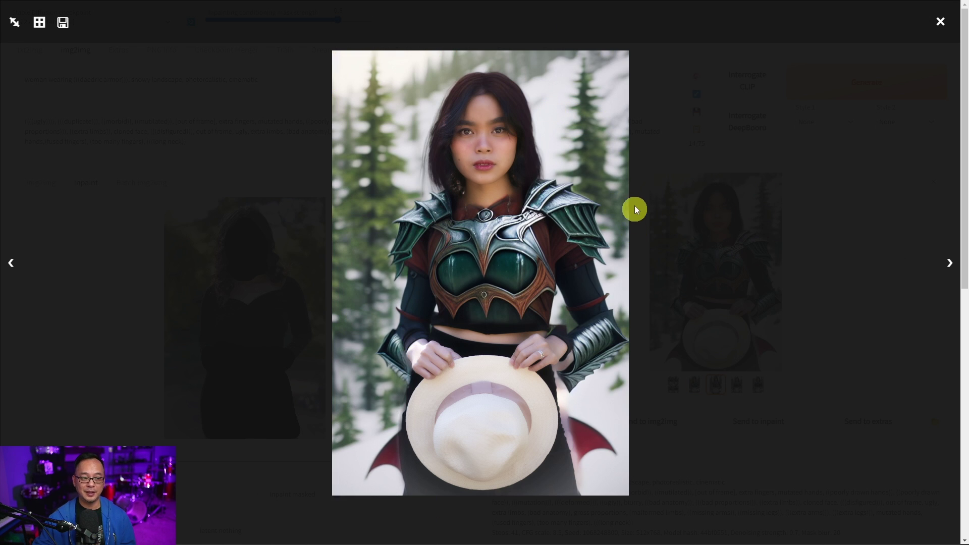
key(Right)
key(Right)
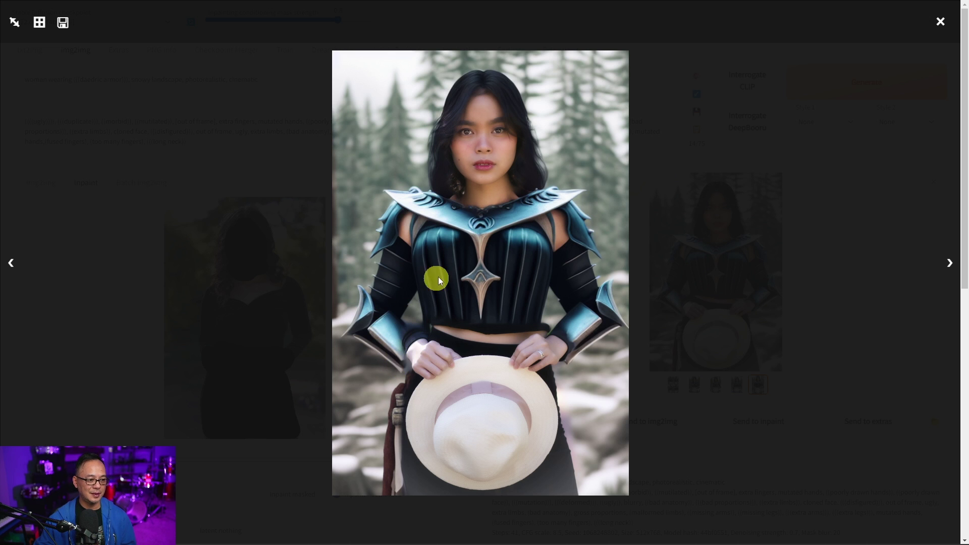
click(939, 24)
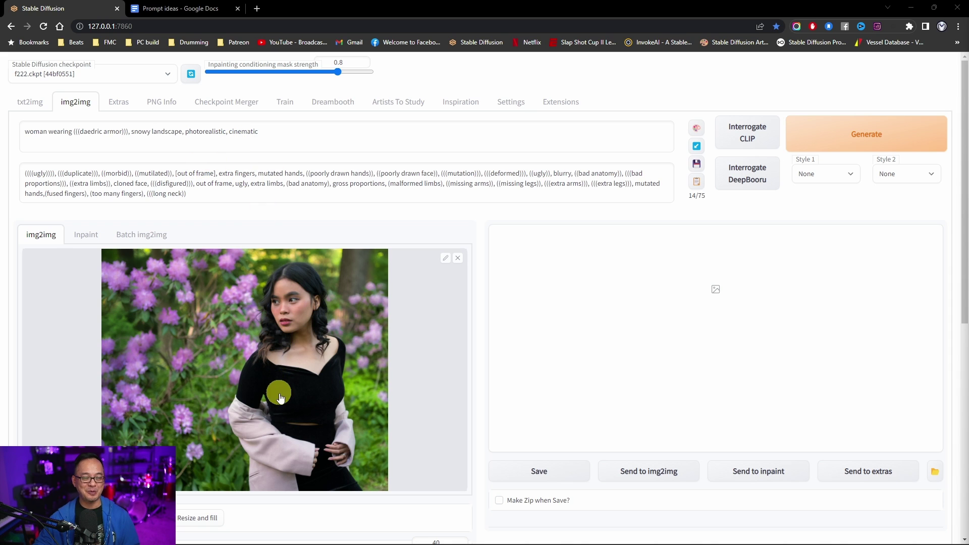
Generate img2img Daedric armor variations of the purple-flower portrait using the same prompt.
click(851, 141)
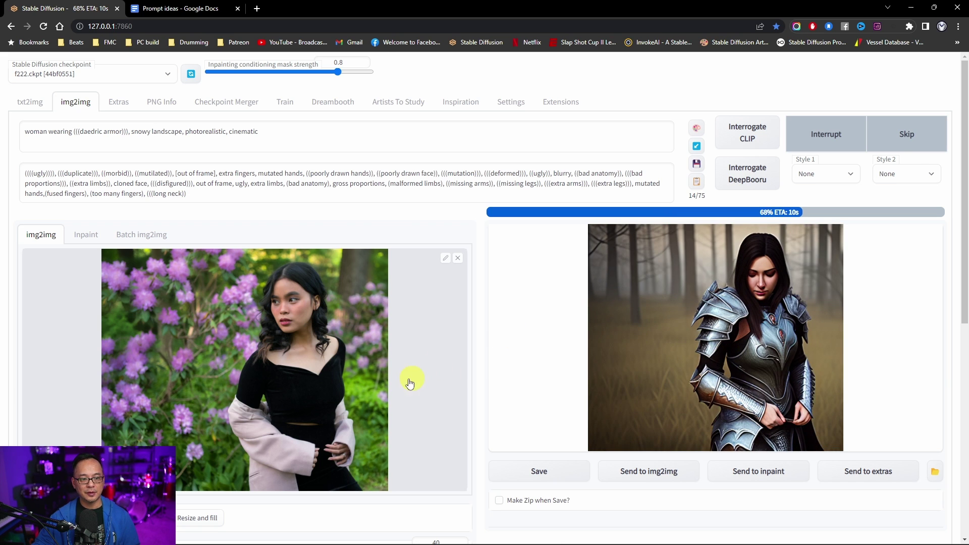
View the silver and teal armor forest variations one by one at full size.
scroll(400, 383, down, 8)
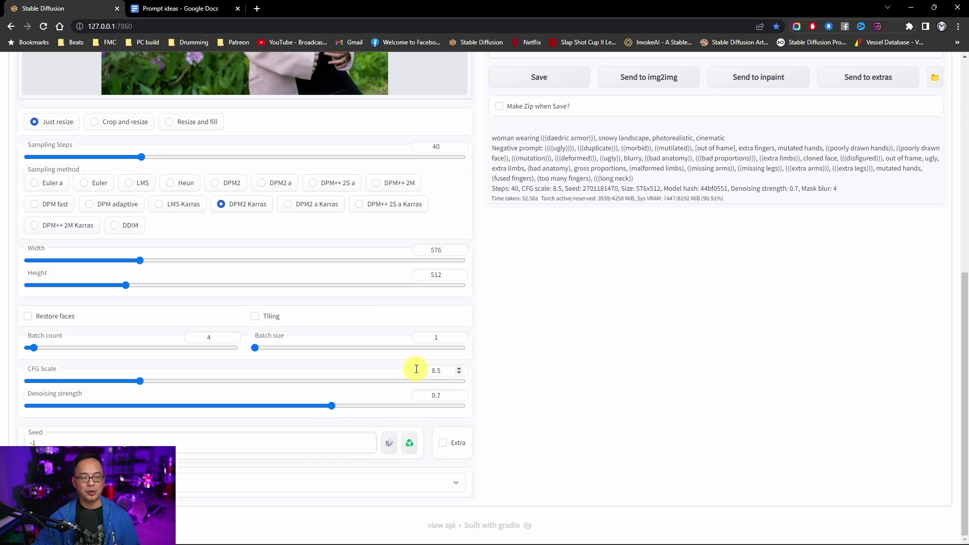
scroll(417, 369, up, 10)
click(661, 278)
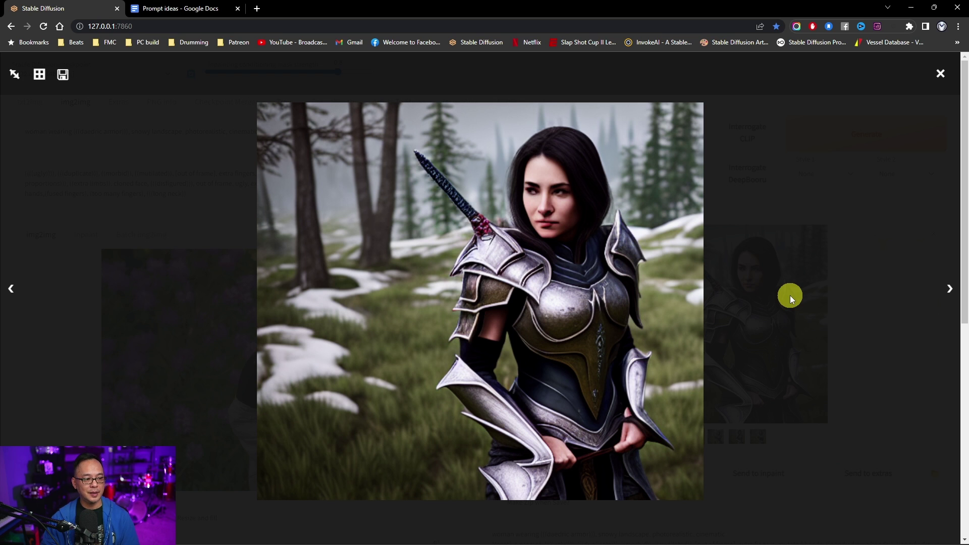
key(Right)
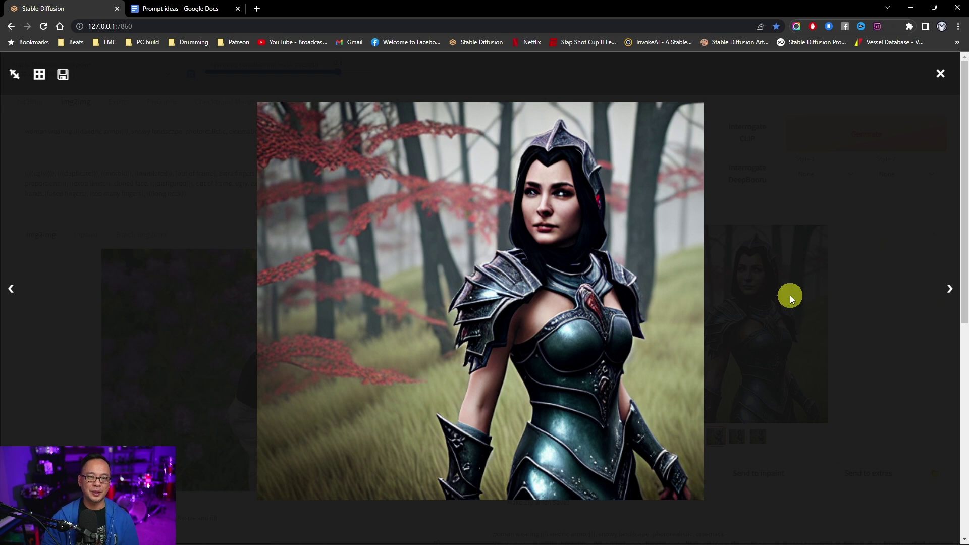
key(Right)
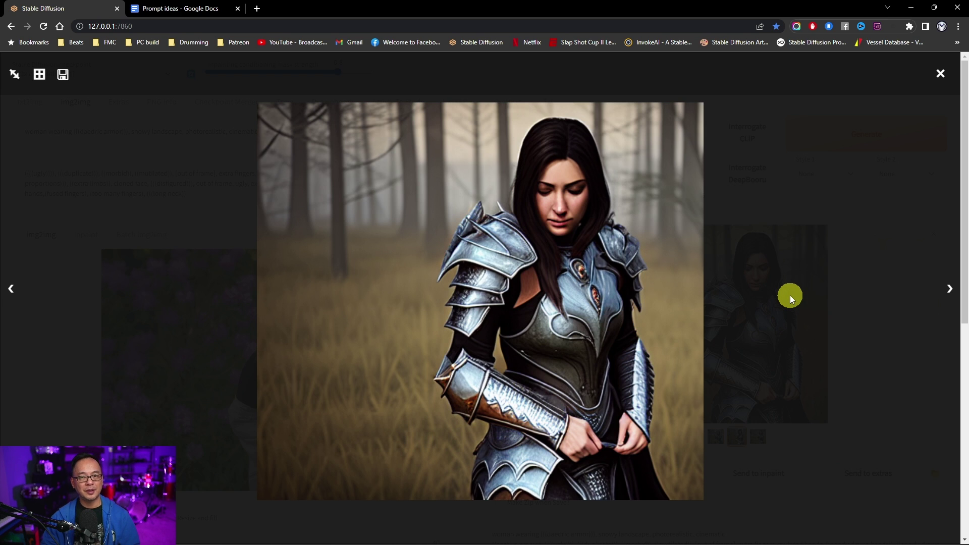
Close the lightbox, leaving the silver-armor result in the img2img gallery.
click(832, 305)
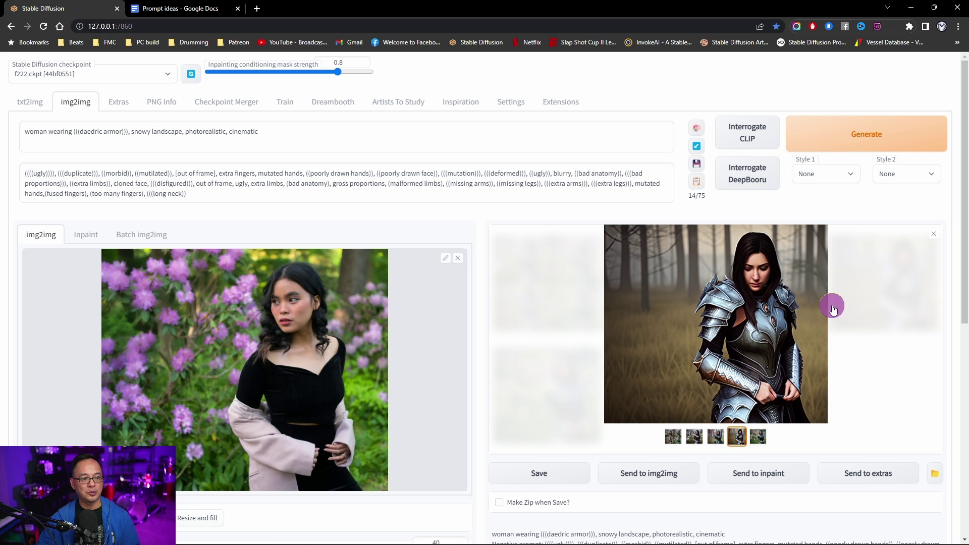